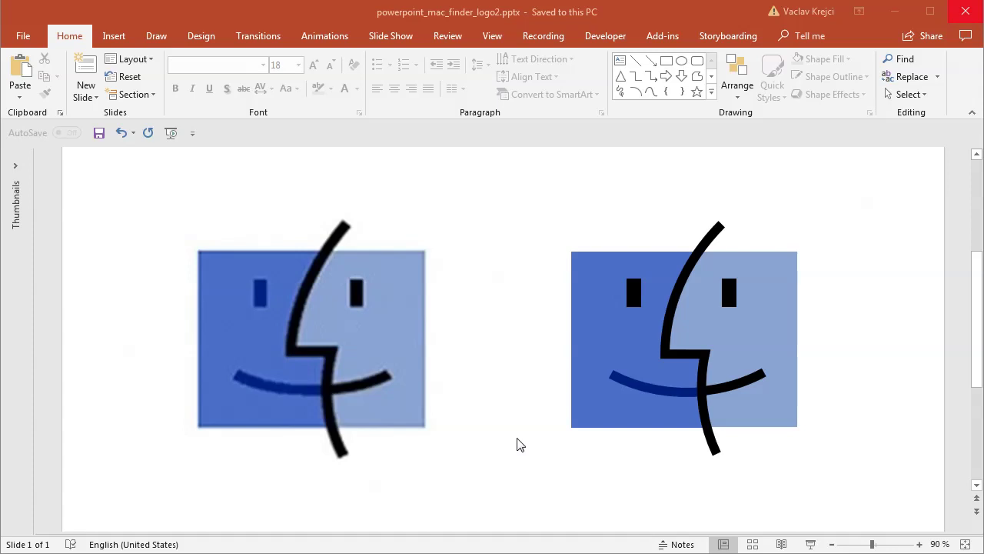
Step: Clear the selection on the slide and zoom the view to 96%
{"action": "left_click", "coordinate": [495, 407]}
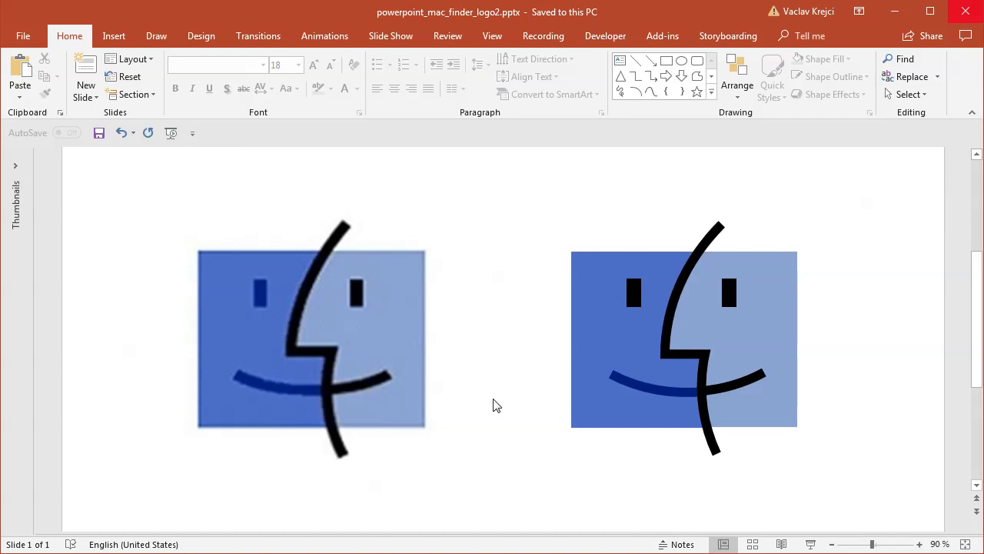
{"action": "left_click", "coordinate": [360, 358]}
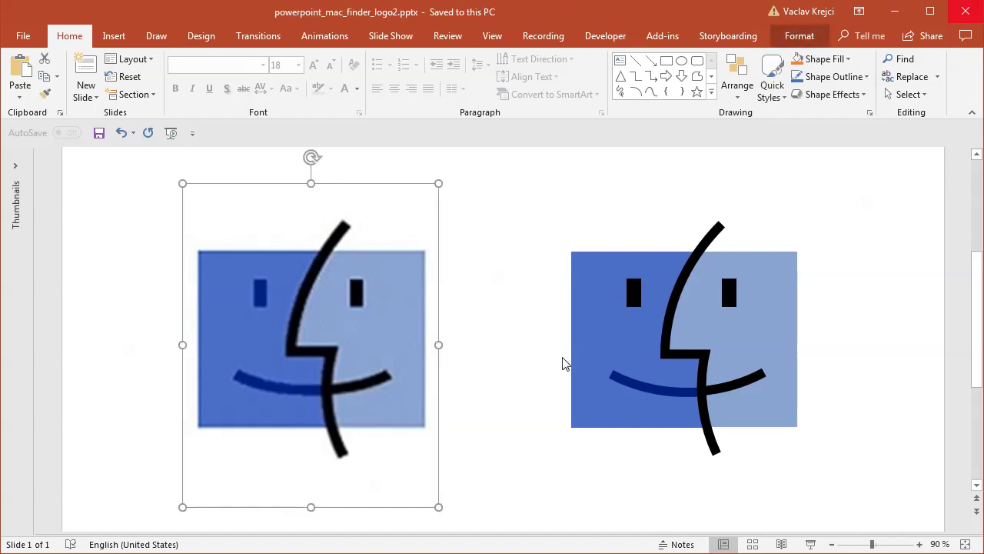
{"action": "left_click", "coordinate": [626, 346]}
{"action": "left_click", "coordinate": [826, 325]}
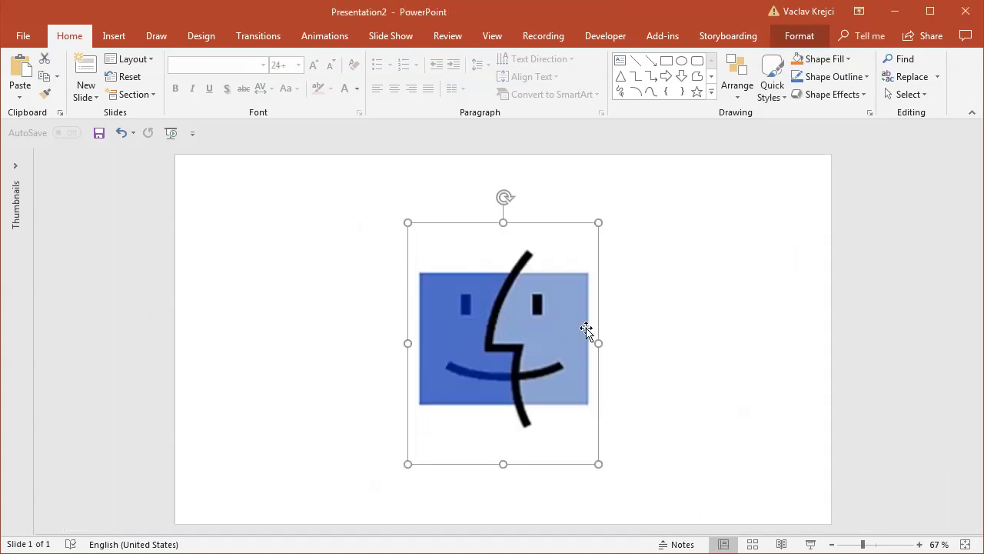
{"action": "left_click", "coordinate": [643, 353]}
{"action": "left_click", "coordinate": [874, 545]}
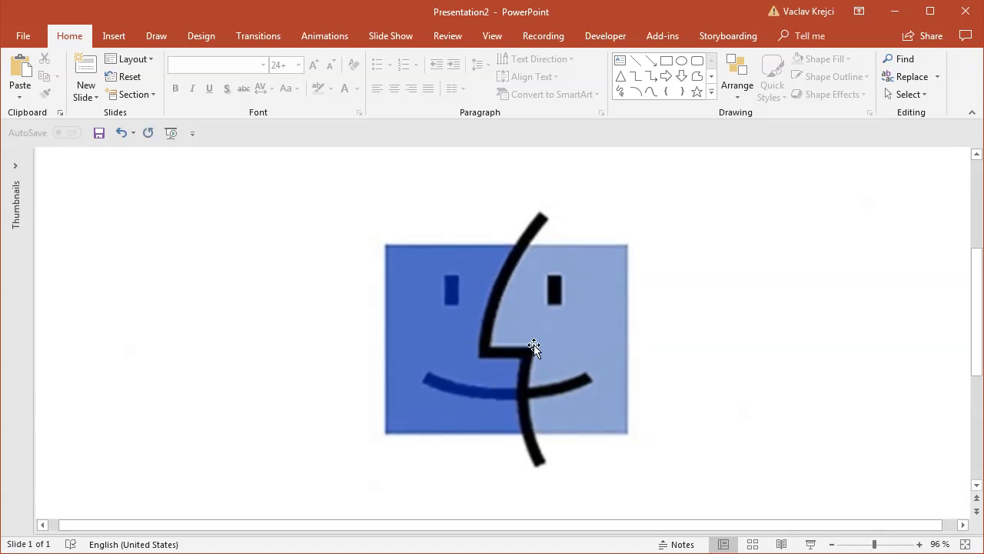
Step: Draw an Arc shape over the reference Finder face and open its context menu
{"action": "left_click", "coordinate": [113, 37]}
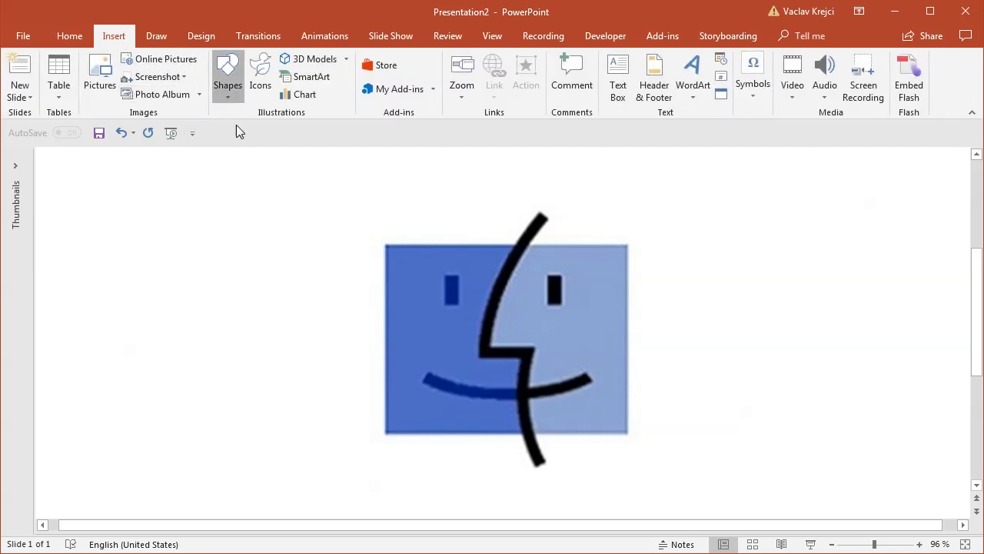
{"action": "left_click", "coordinate": [228, 77]}
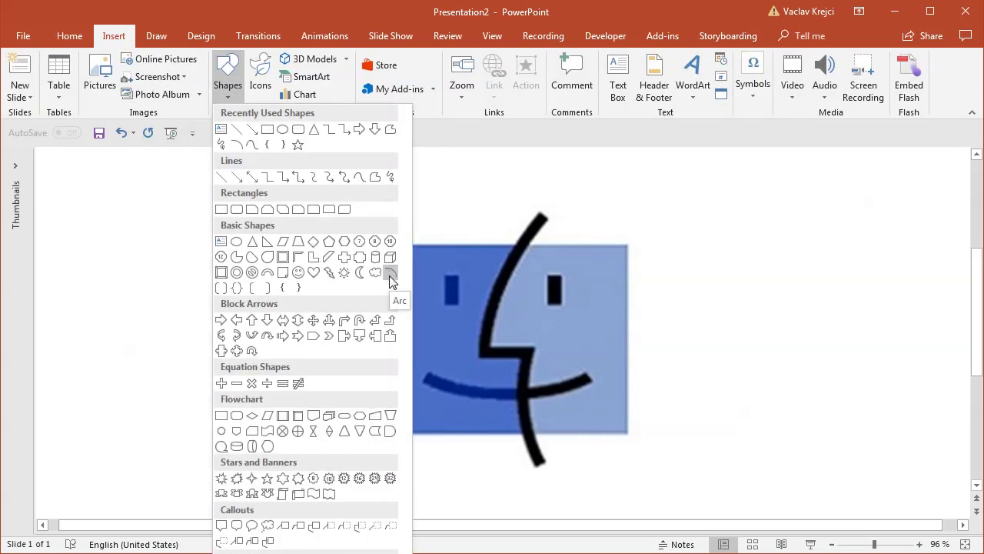
{"action": "left_click", "coordinate": [390, 275]}
{"action": "left_click_drag", "start_coordinate": [472, 185], "coordinate": [729, 440]}
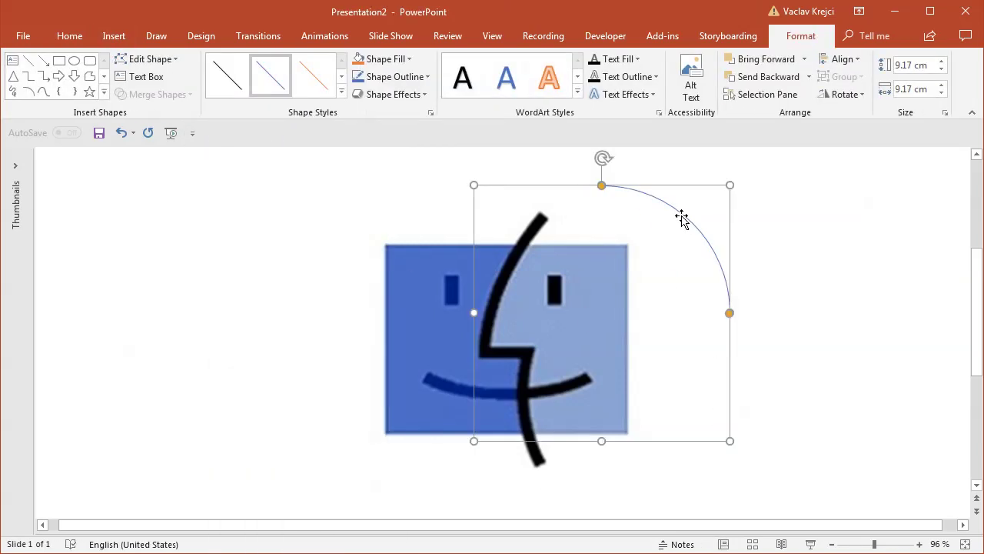
{"action": "right_click", "coordinate": [681, 218]}
Step: Set the arc's line width to 8 pt in Format Shape
{"action": "left_click", "coordinate": [738, 533]}
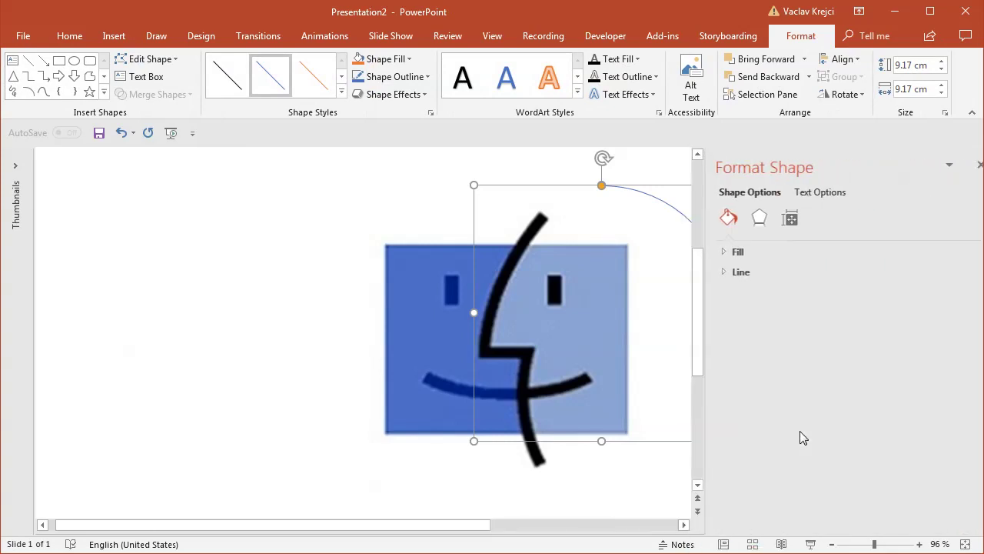
{"action": "left_click", "coordinate": [738, 275]}
{"action": "left_click_drag", "start_coordinate": [929, 400], "coordinate": [868, 402]}
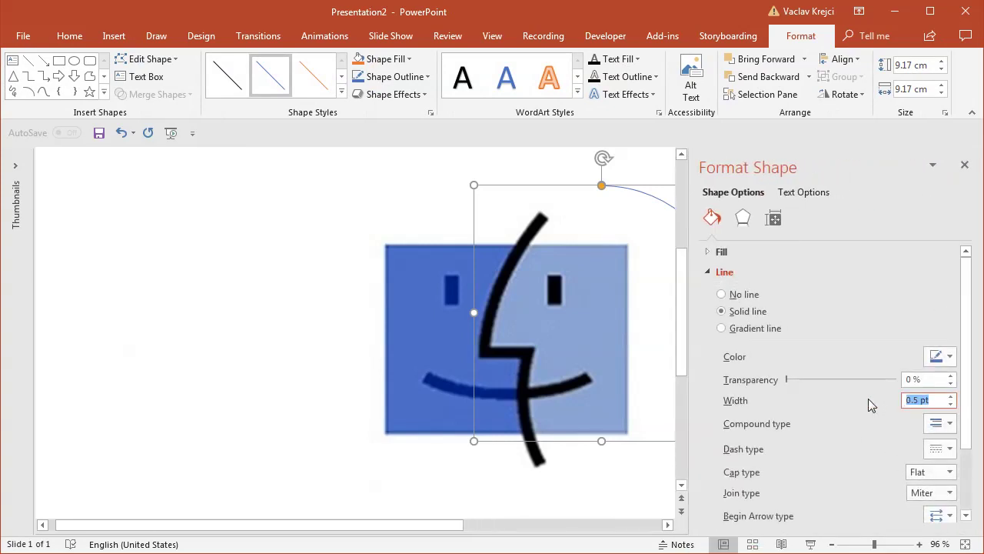
{"action": "type", "text": "8"}
{"action": "key", "text": "Return"}
Step: Color the arc line yellow at 41% transparency and swing it over the top of the face
{"action": "left_click", "coordinate": [945, 356]}
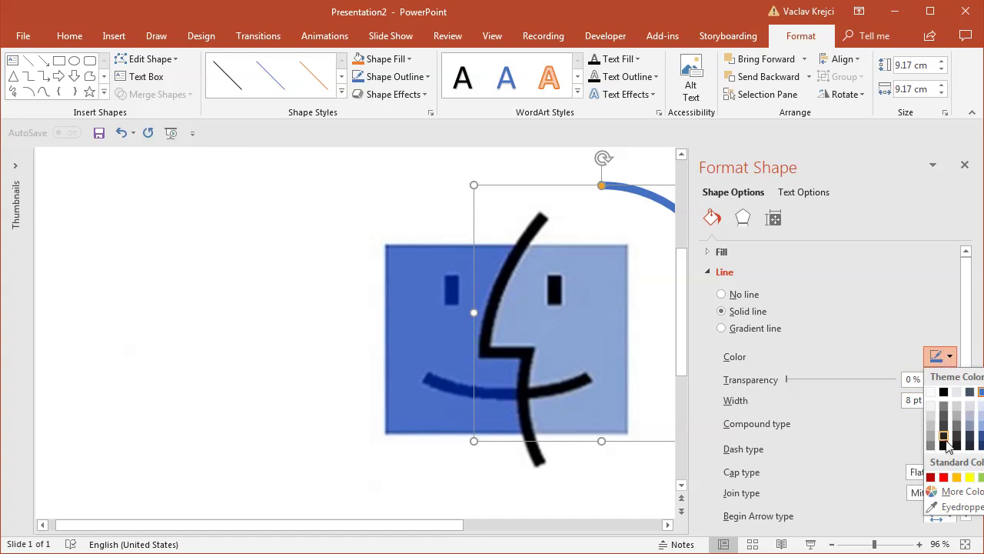
{"action": "left_click", "coordinate": [961, 472]}
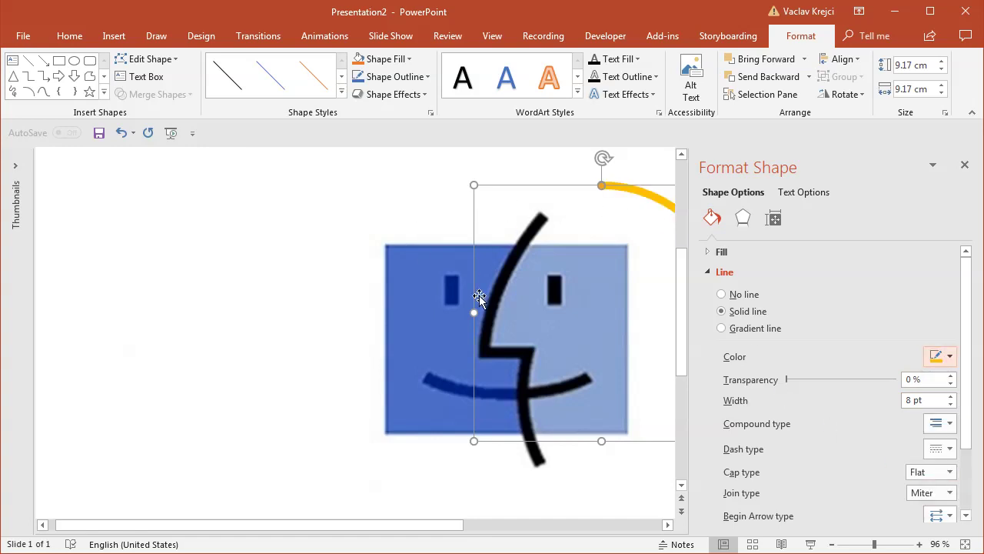
{"action": "left_click_drag", "start_coordinate": [796, 386], "coordinate": [831, 379]}
{"action": "left_click_drag", "start_coordinate": [441, 526], "coordinate": [546, 526]}
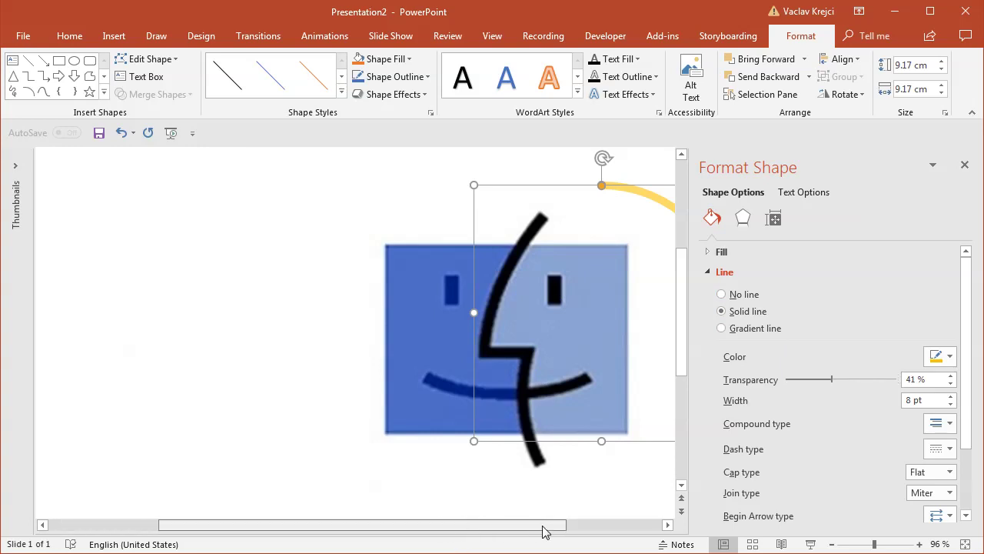
{"action": "mouse_move", "coordinate": [439, 181]}
{"action": "left_mouse_down"}
{"action": "mouse_move", "coordinate": [367, 244]}
{"action": "mouse_move", "coordinate": [329, 331]}
{"action": "left_mouse_up"}
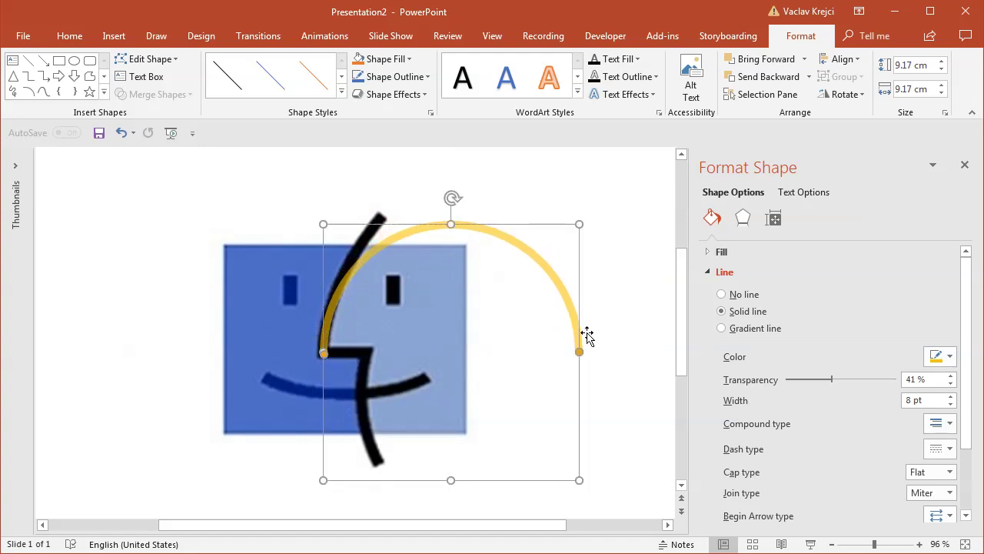
Step: Try shortening the arc to its left half, undo it, and reselect the arc
{"action": "left_click_drag", "start_coordinate": [581, 353], "coordinate": [390, 241]}
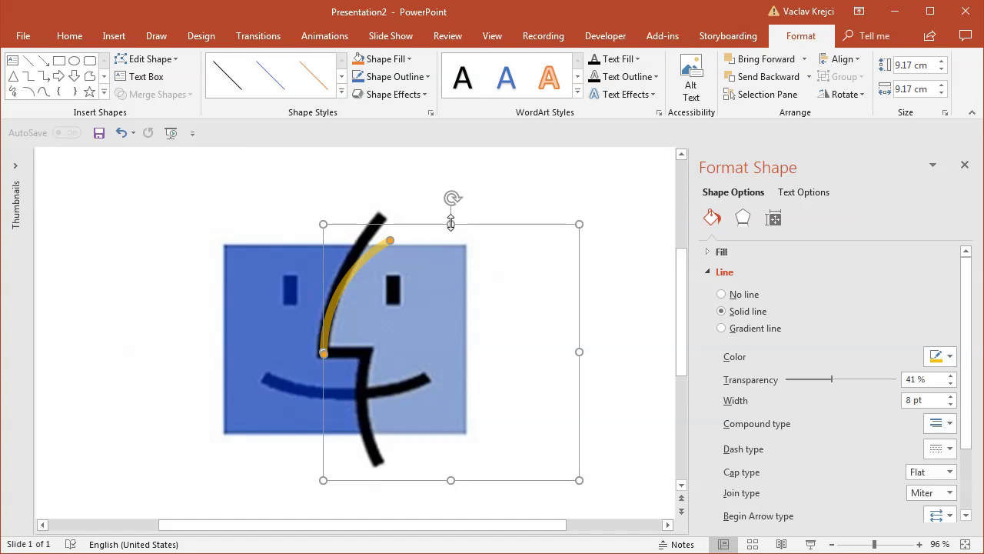
{"action": "left_click", "coordinate": [453, 182]}
{"action": "scroll", "coordinate": [456, 167], "scroll_direction": "up", "scroll_amount": 1}
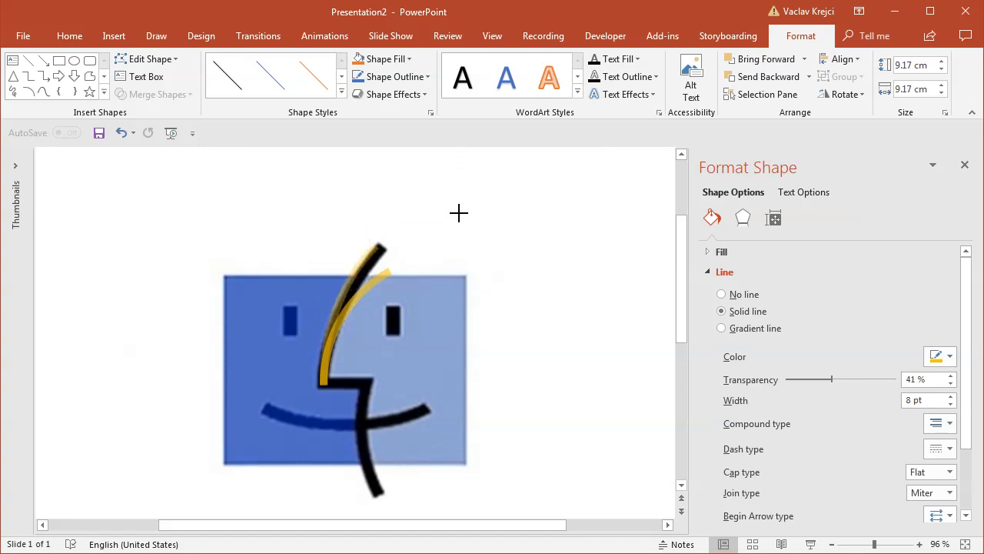
{"action": "key", "text": "ctrl+z"}
{"action": "left_click", "coordinate": [593, 380]}
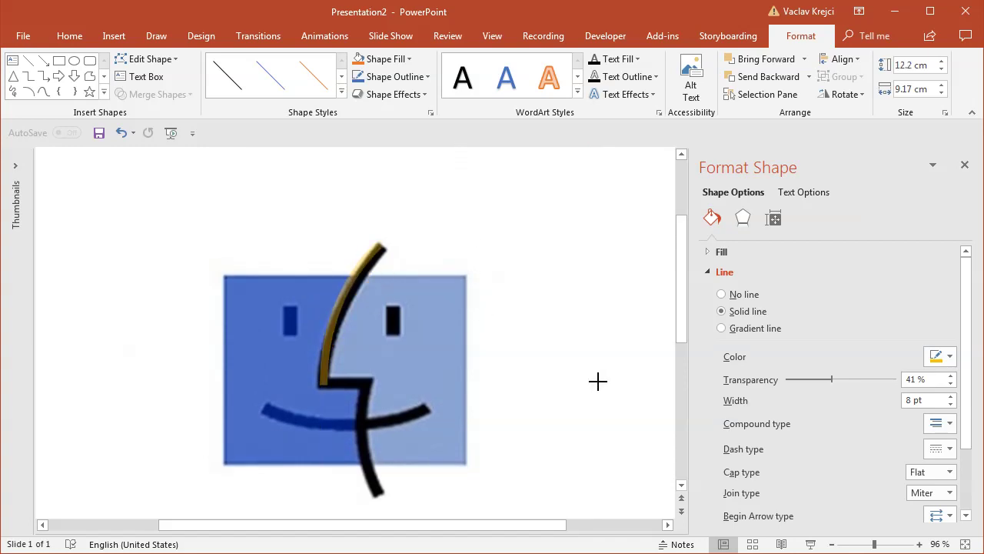
{"action": "left_click", "coordinate": [655, 375]}
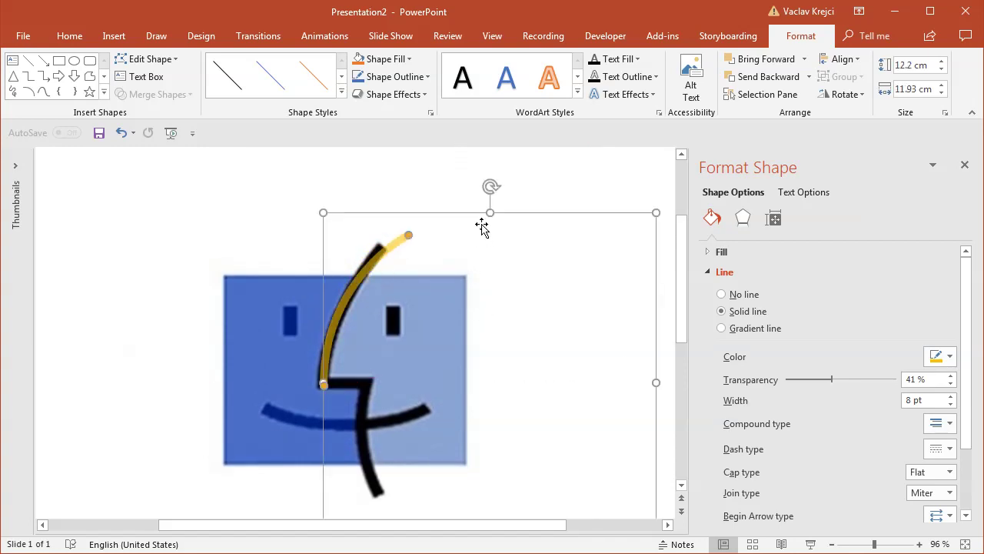
Step: Stretch and widen the arc to follow the upper black curve, then paste a copy
{"action": "left_click_drag", "start_coordinate": [487, 212], "coordinate": [489, 187]}
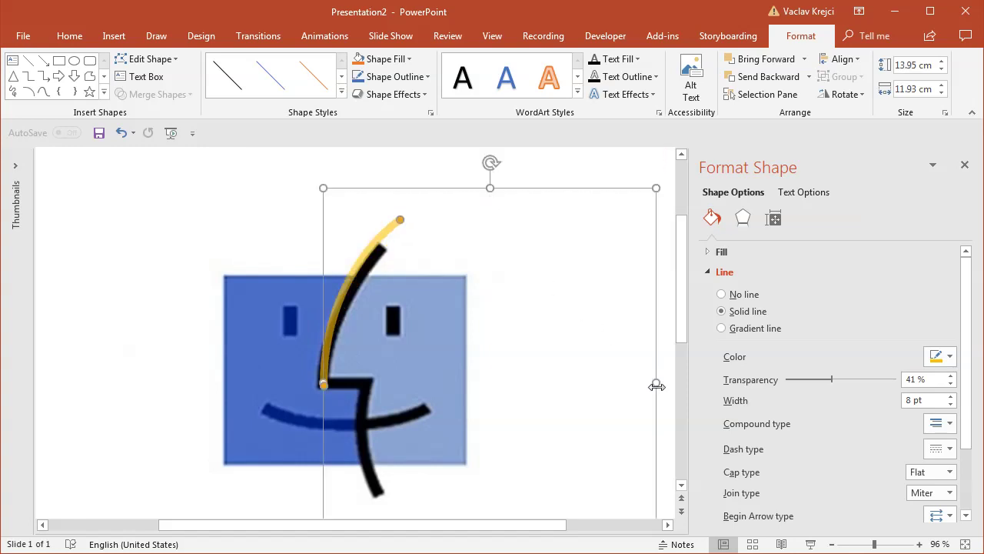
{"action": "left_click_drag", "start_coordinate": [656, 386], "coordinate": [753, 364]}
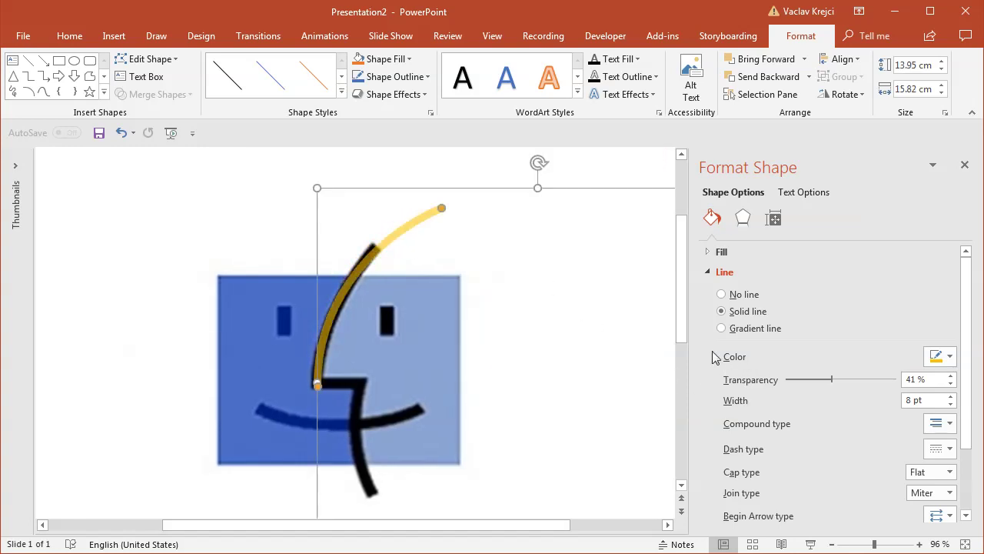
{"action": "left_click_drag", "start_coordinate": [536, 188], "coordinate": [536, 163]}
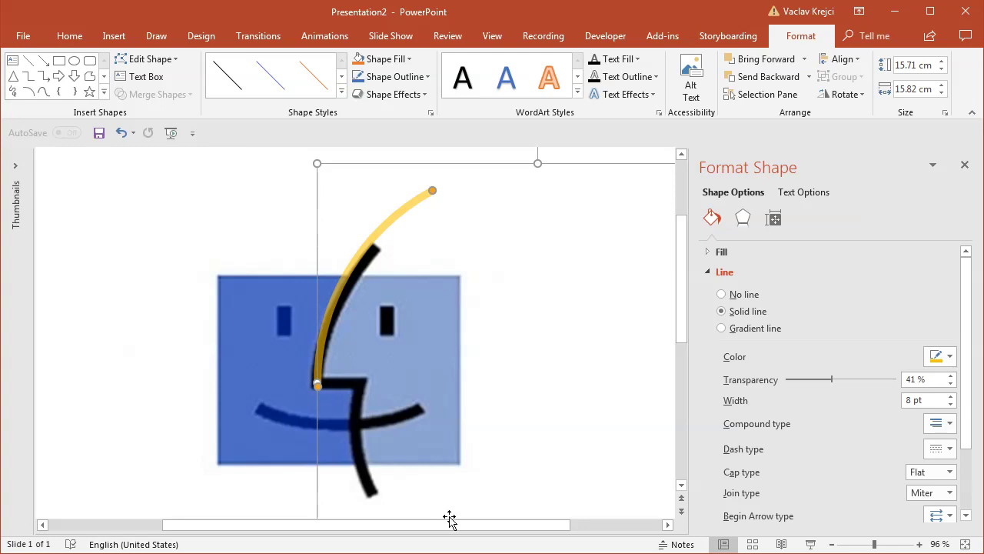
{"action": "left_click_drag", "start_coordinate": [512, 525], "coordinate": [573, 526]}
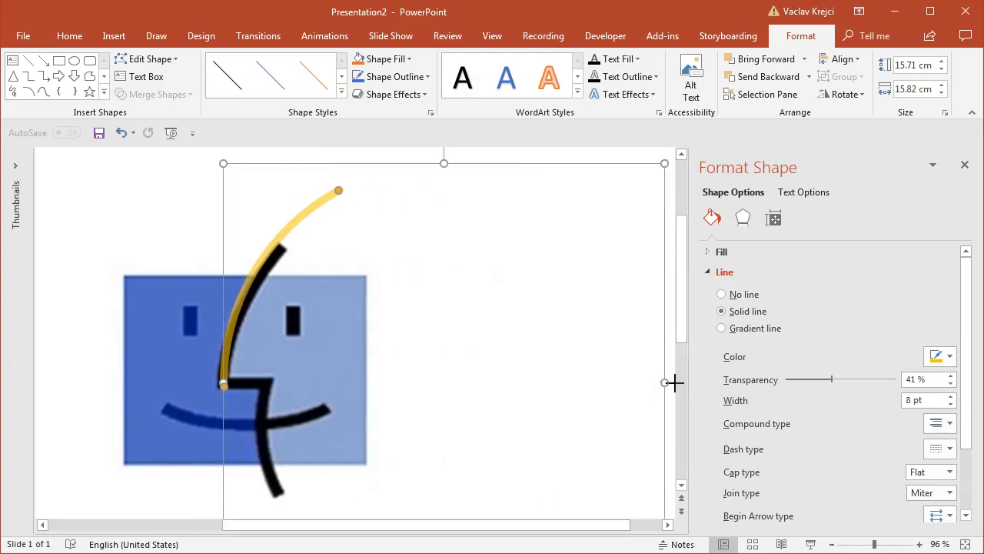
{"action": "left_click_drag", "start_coordinate": [675, 382], "coordinate": [778, 366]}
{"action": "left_click_drag", "start_coordinate": [388, 184], "coordinate": [281, 257]}
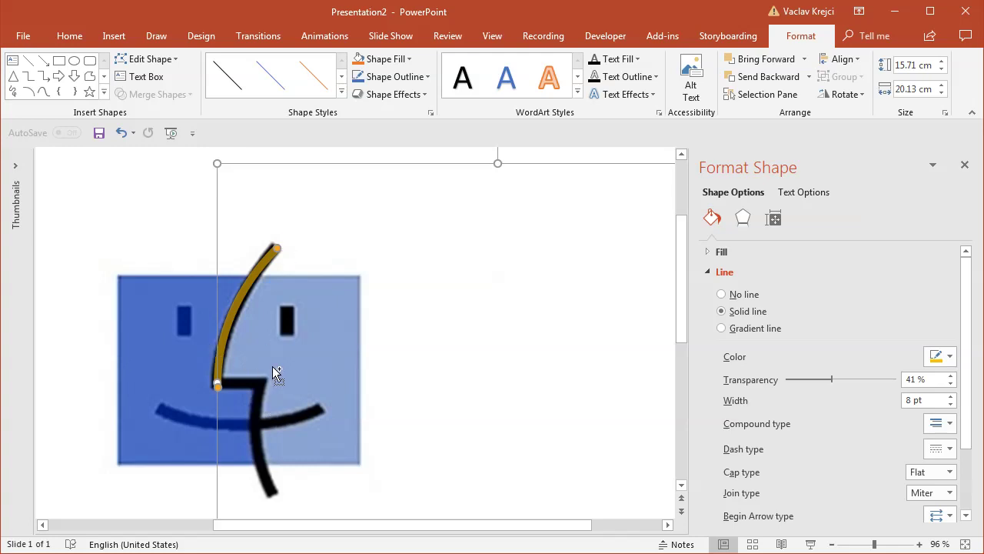
{"action": "key", "text": "ctrl+v"}
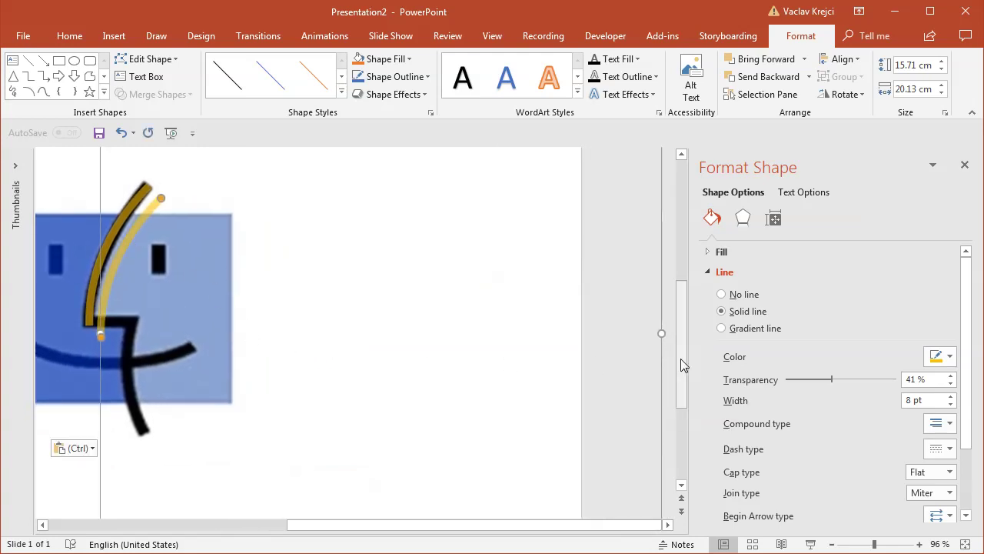
Step: Shrink, bend and move the copied arc onto the lower curve, then delete the pale copy
{"action": "left_click_drag", "start_coordinate": [680, 358], "coordinate": [679, 408]}
{"action": "left_click_drag", "start_coordinate": [663, 501], "coordinate": [523, 326]}
{"action": "left_click_drag", "start_coordinate": [193, 171], "coordinate": [221, 323]}
{"action": "left_click_drag", "start_coordinate": [241, 267], "coordinate": [211, 309]}
{"action": "left_click_drag", "start_coordinate": [230, 413], "coordinate": [254, 433]}
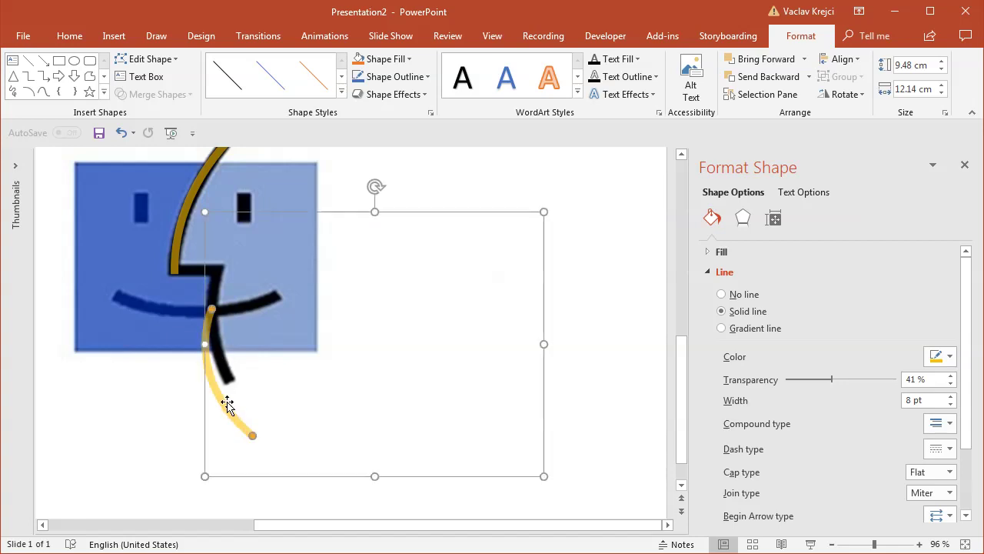
{"action": "left_click_drag", "start_coordinate": [283, 401], "coordinate": [289, 361]}
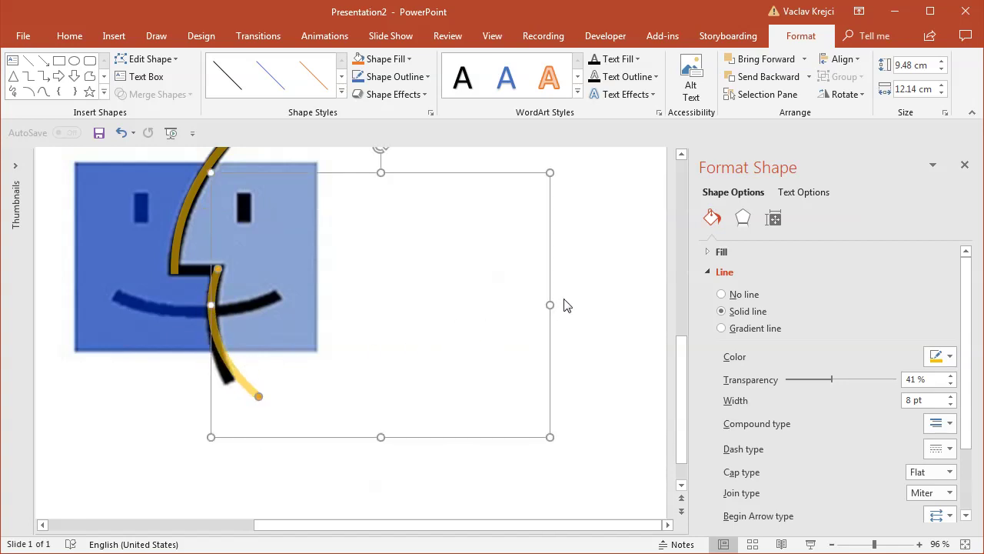
{"action": "key", "text": "Delete"}
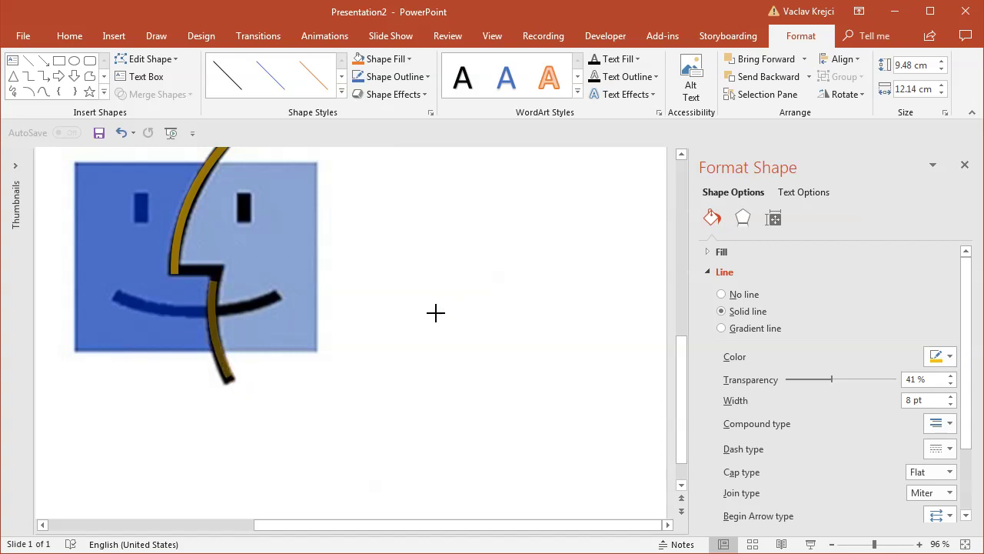
Step: Rotate the lower gold arc upright along the nose line, undoing the overshoot
{"action": "left_click", "coordinate": [259, 299]}
{"action": "left_click", "coordinate": [219, 279]}
{"action": "left_click", "coordinate": [222, 272]}
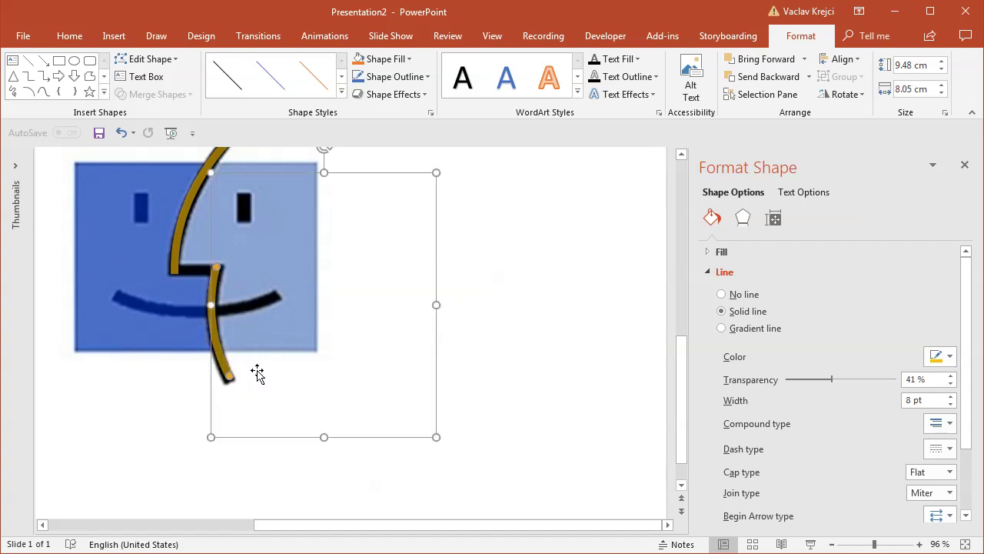
{"action": "left_click", "coordinate": [331, 154]}
{"action": "left_click_drag", "start_coordinate": [259, 273], "coordinate": [270, 266]}
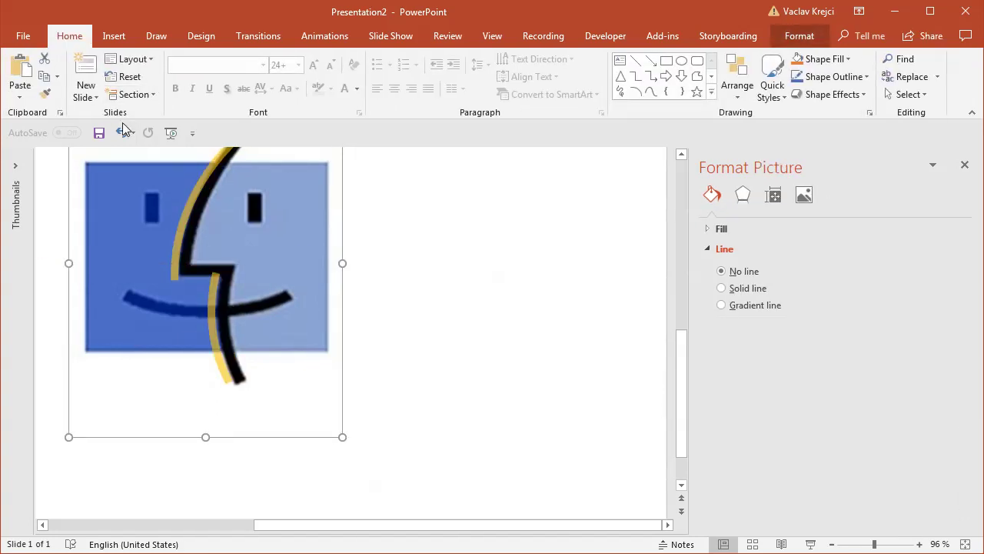
{"action": "left_click", "coordinate": [121, 132]}
{"action": "left_click", "coordinate": [217, 278]}
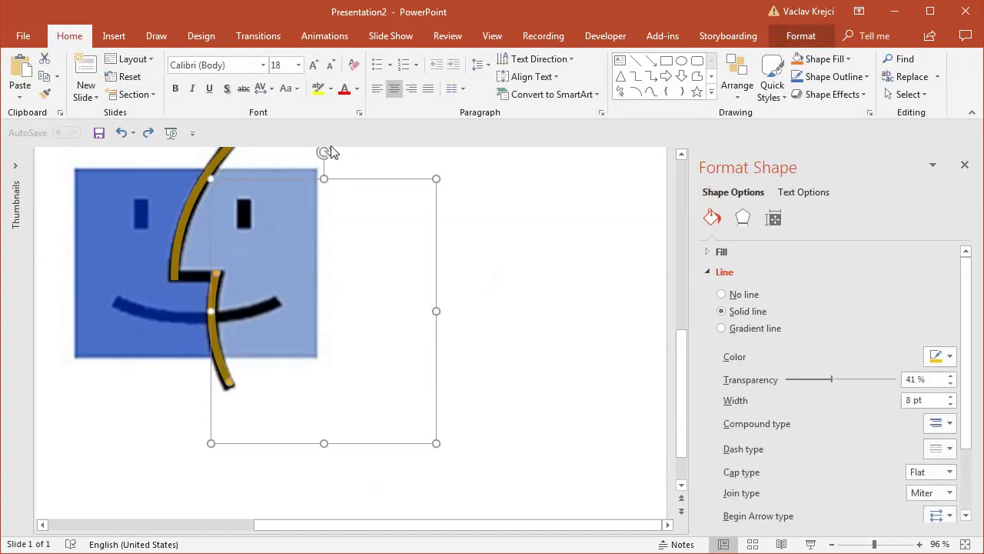
{"action": "scroll", "coordinate": [323, 157], "scroll_direction": "up", "scroll_amount": 2}
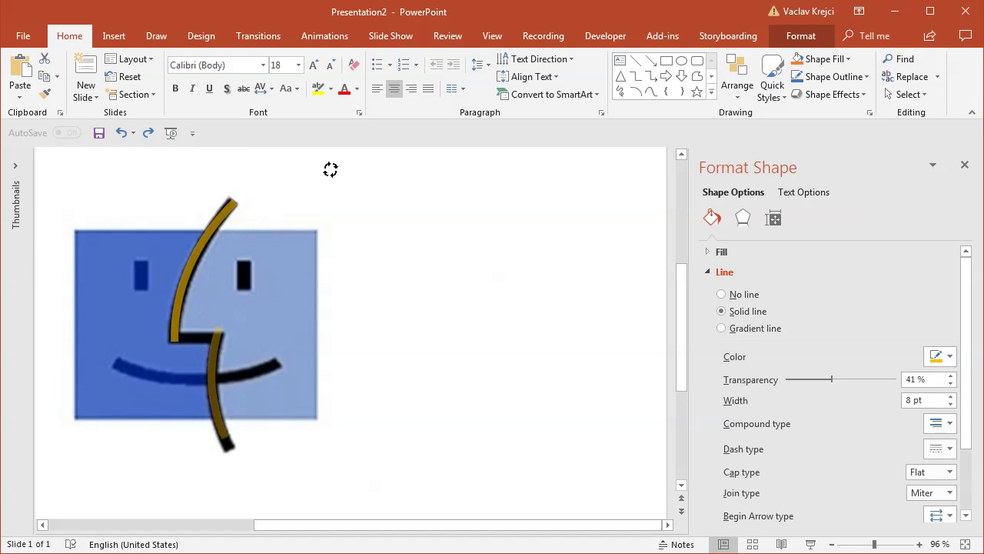
{"action": "mouse_move", "coordinate": [219, 347]}
{"action": "left_mouse_down"}
{"action": "mouse_move", "coordinate": [214, 355]}
{"action": "mouse_move", "coordinate": [221, 346]}
{"action": "left_mouse_up"}
{"action": "left_click_drag", "start_coordinate": [334, 223], "coordinate": [328, 218]}
{"action": "key", "text": "ctrl+z"}
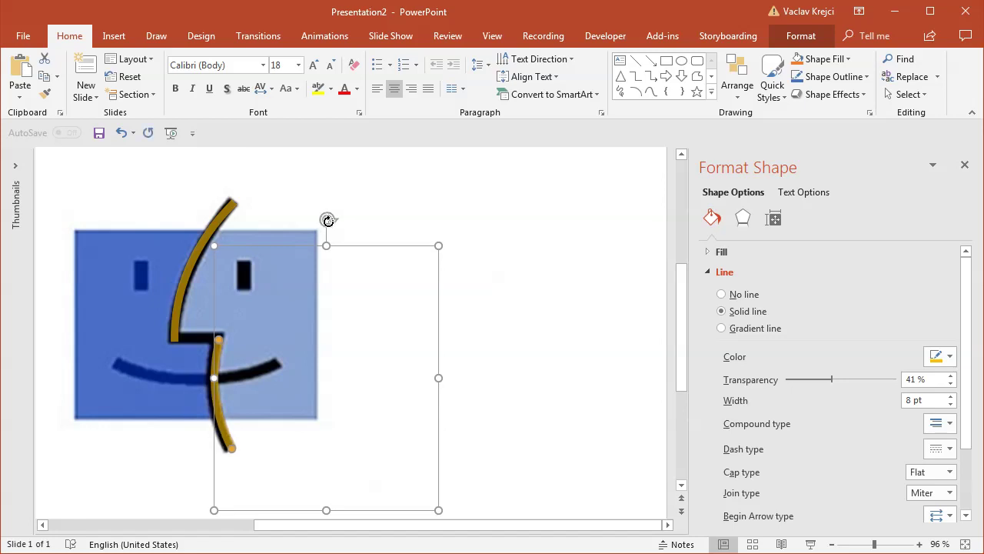
Step: Undo the arc's last change, deselect it, and zoom the view to about 110% on the face
{"action": "key", "text": "ctrl+z"}
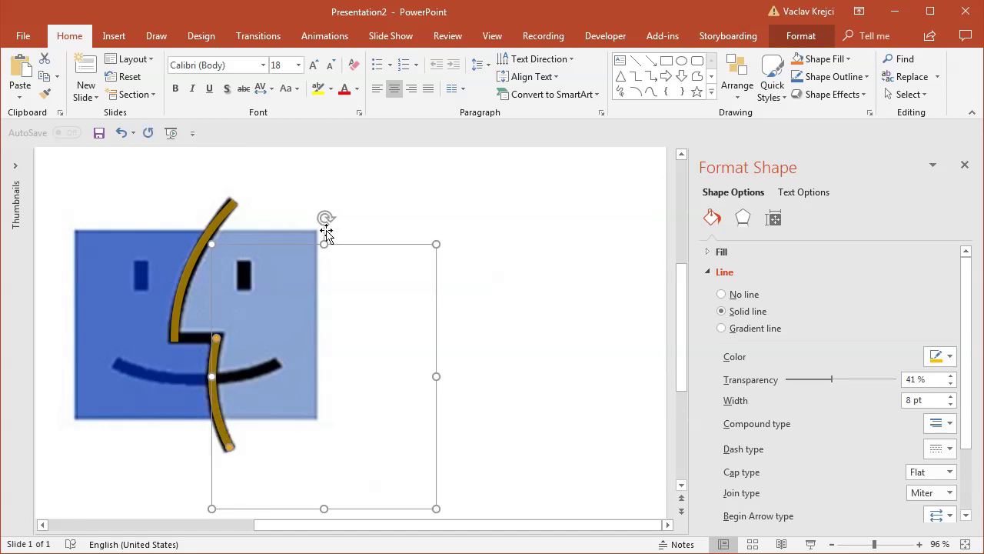
{"action": "left_click", "coordinate": [919, 544]}
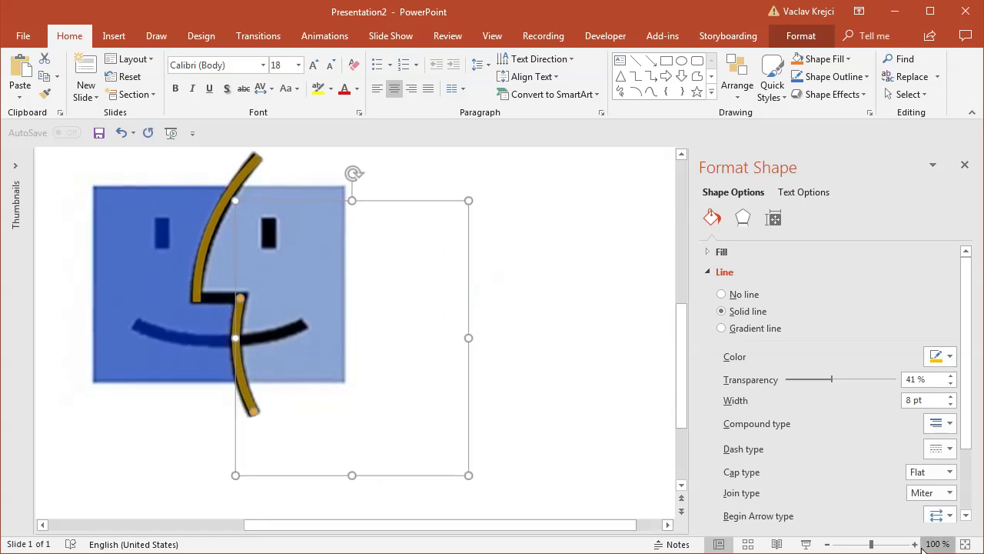
{"action": "left_click", "coordinate": [940, 544]}
{"action": "left_click", "coordinate": [552, 352]}
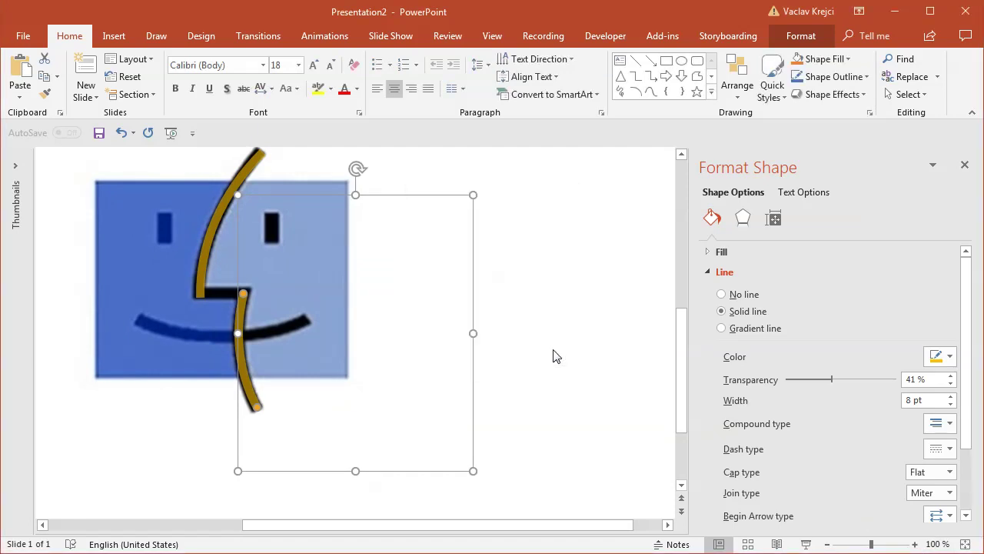
{"action": "left_click", "coordinate": [915, 544]}
{"action": "left_click", "coordinate": [914, 544]}
{"action": "left_click", "coordinate": [914, 544]}
{"action": "left_click", "coordinate": [914, 544]}
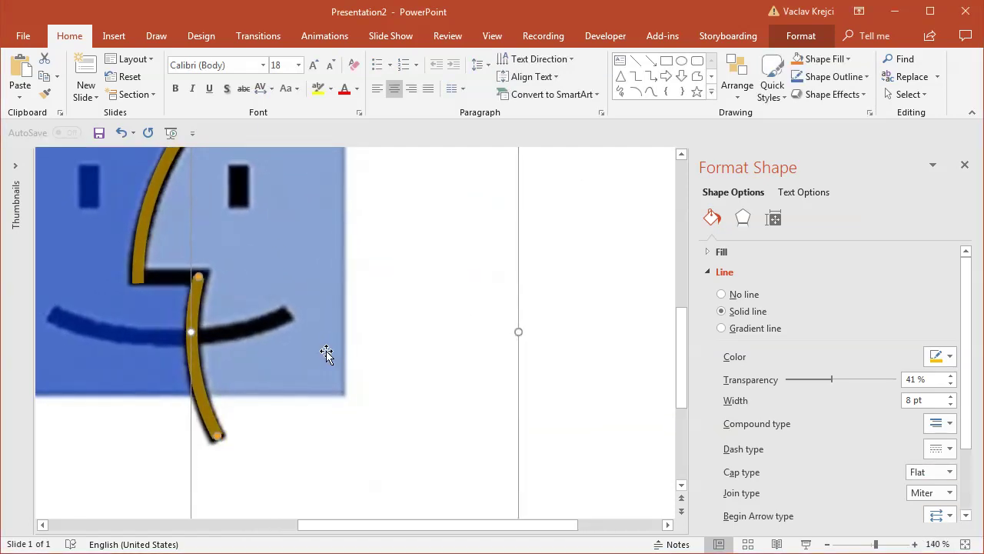
{"action": "left_click", "coordinate": [543, 369]}
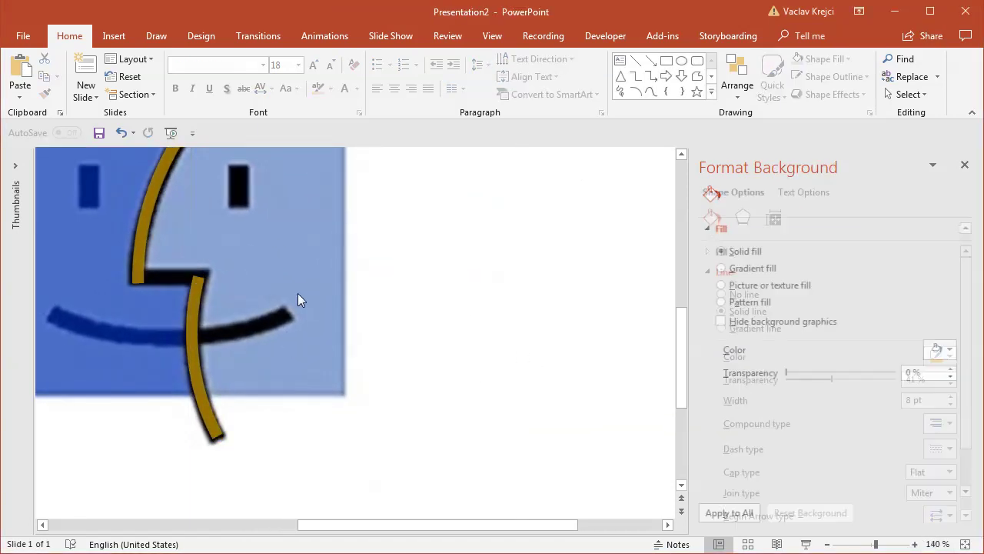
{"action": "left_click", "coordinate": [827, 544]}
{"action": "left_click", "coordinate": [826, 544]}
{"action": "left_click", "coordinate": [827, 543]}
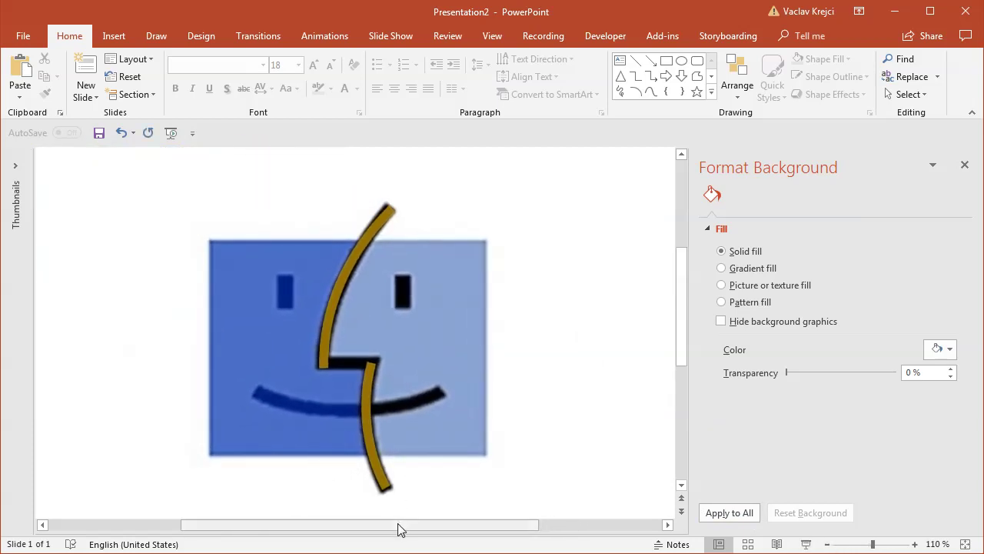
{"action": "left_click_drag", "start_coordinate": [399, 524], "coordinate": [444, 526]}
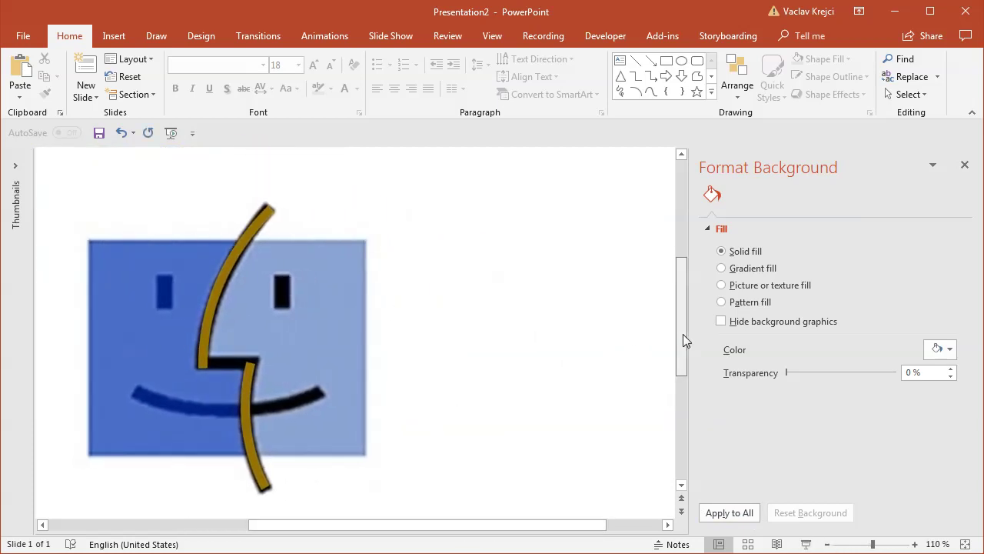
{"action": "left_click_drag", "start_coordinate": [684, 336], "coordinate": [683, 347]}
Step: Select the upper and lower gold arcs together and combine them with Merge Shapes > Union
{"action": "left_click", "coordinate": [251, 360]}
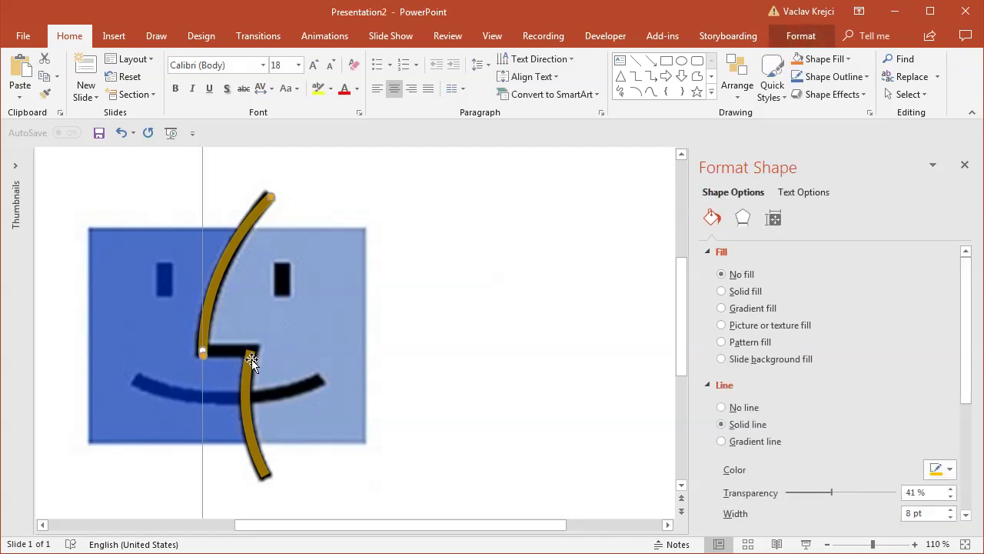
{"action": "left_click", "coordinate": [248, 368]}
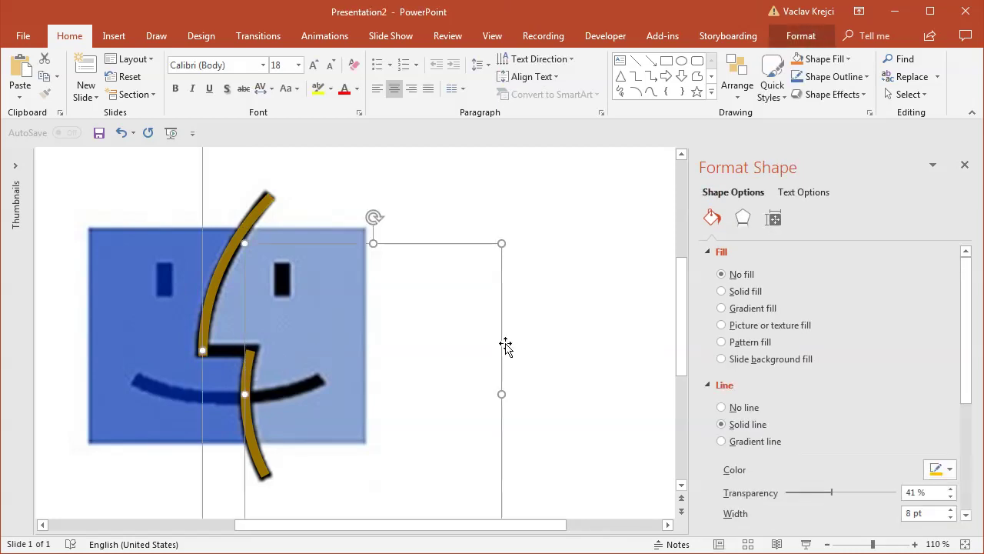
{"action": "left_click", "coordinate": [802, 37]}
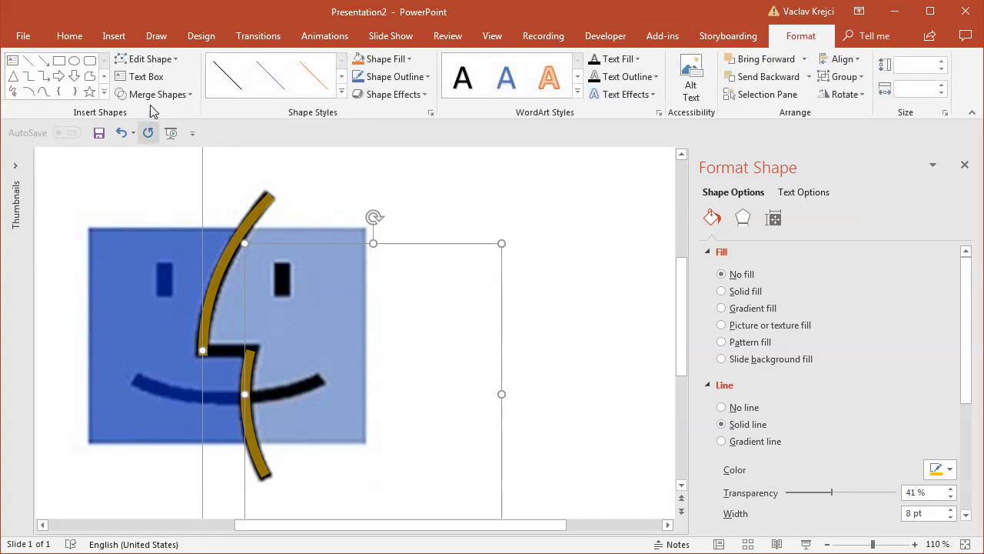
{"action": "left_click", "coordinate": [151, 95]}
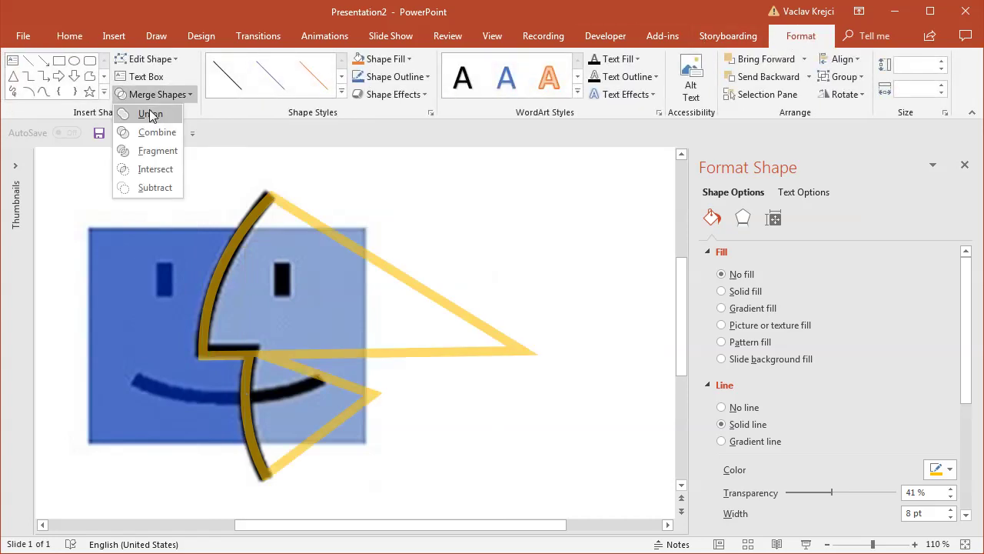
{"action": "left_click", "coordinate": [151, 115]}
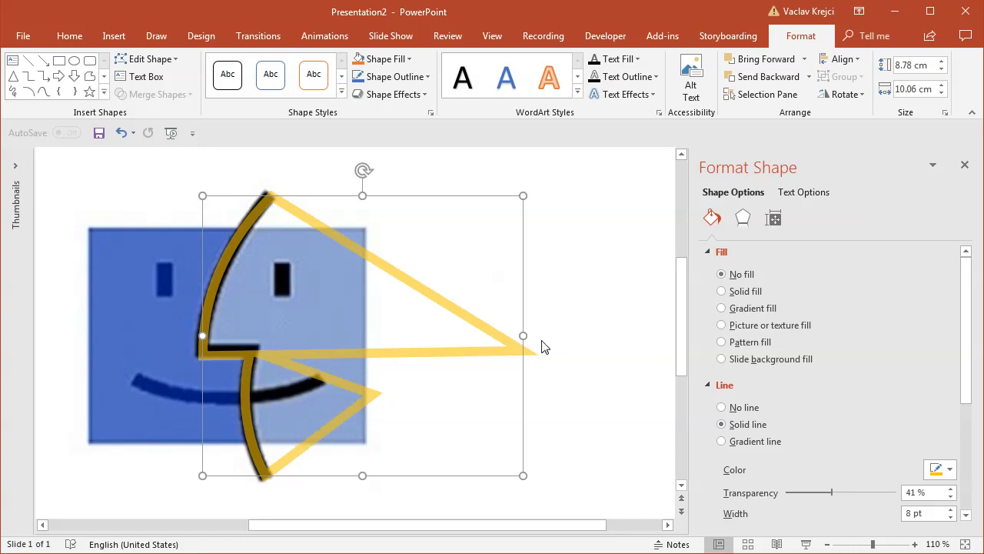
{"action": "right_click", "coordinate": [326, 234]}
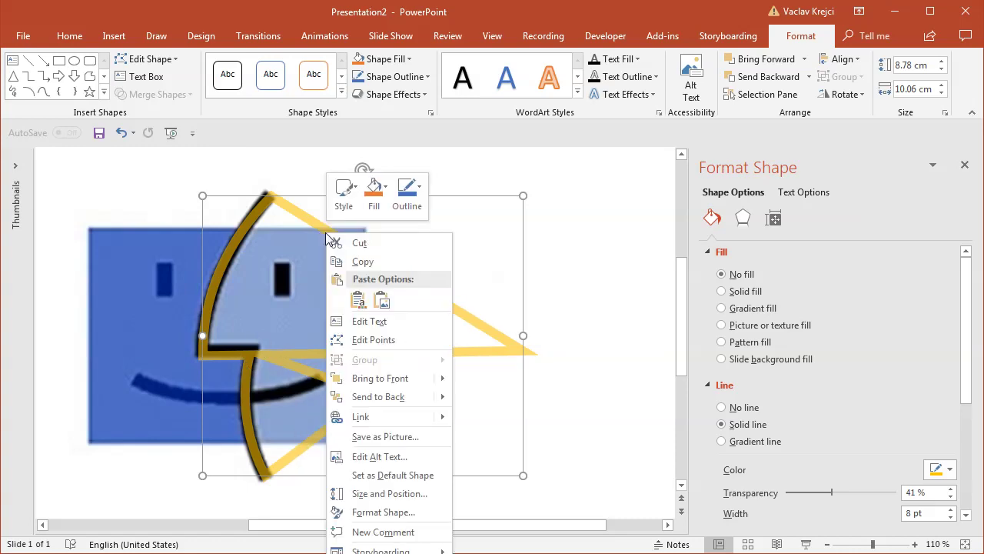
Step: In Edit Points, delete the far right tip point and the extra lower-triangle point
{"action": "left_click", "coordinate": [370, 341]}
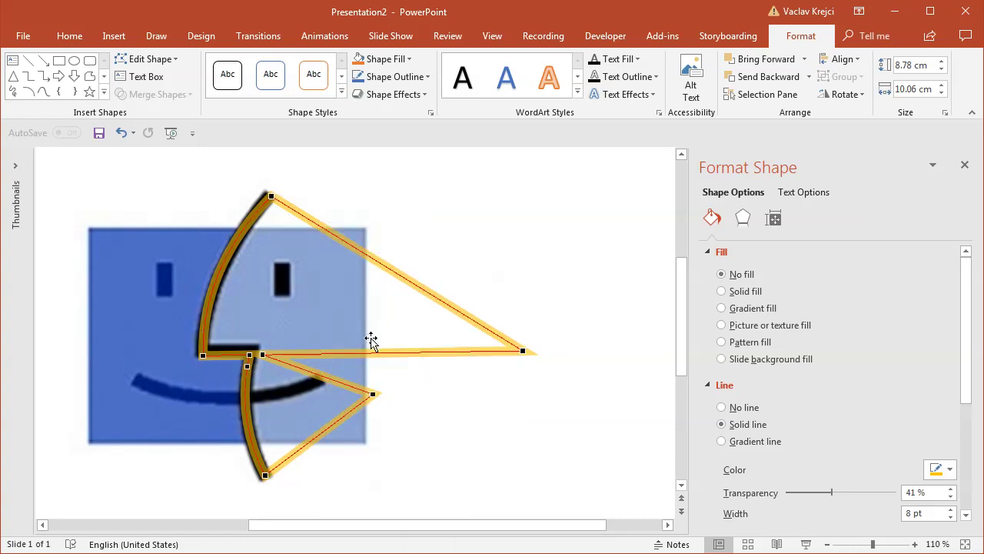
{"action": "left_click", "coordinate": [523, 352], "text": "ctrl"}
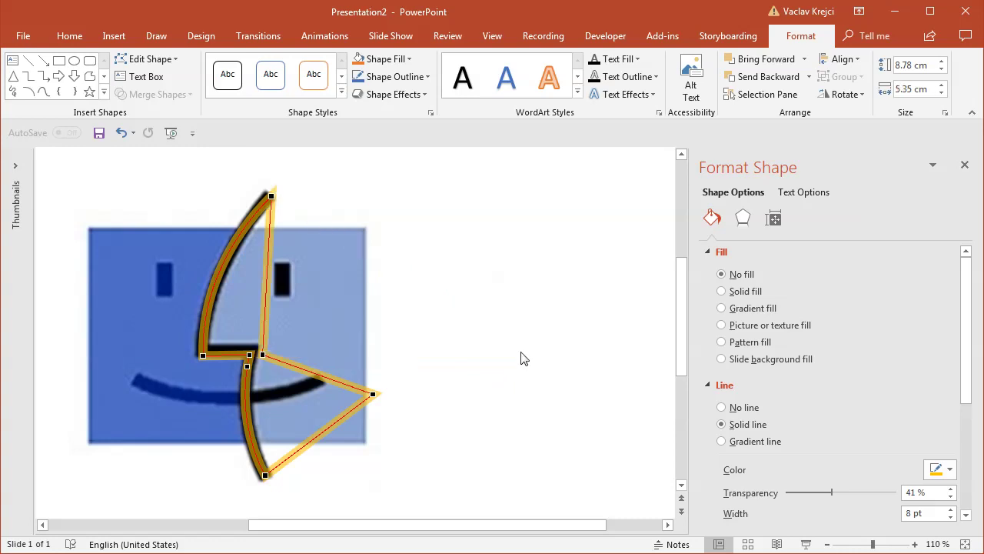
{"action": "left_click", "coordinate": [263, 355], "text": "ctrl"}
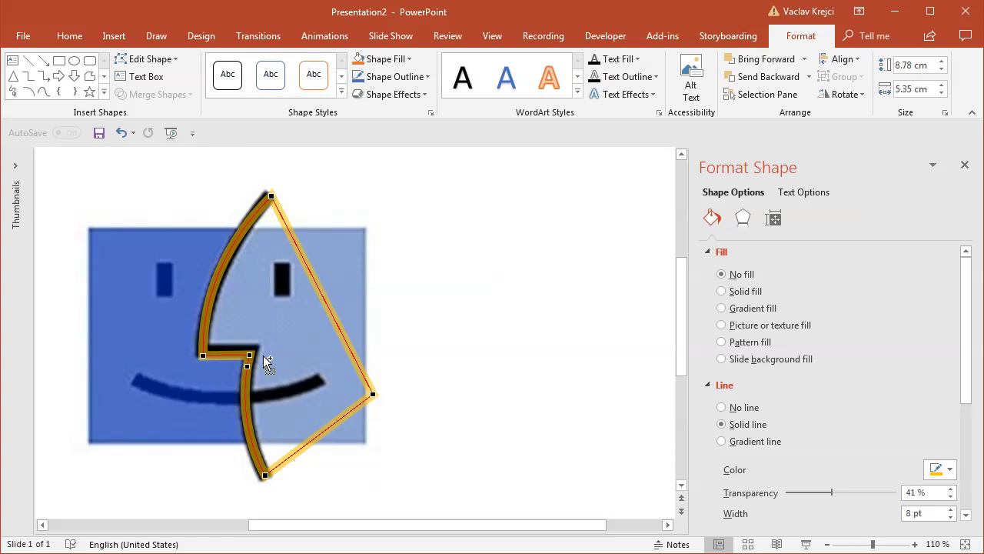
Step: Open the path at the right tip and remove both wedge segments, leaving one nose line
{"action": "right_click", "coordinate": [373, 396]}
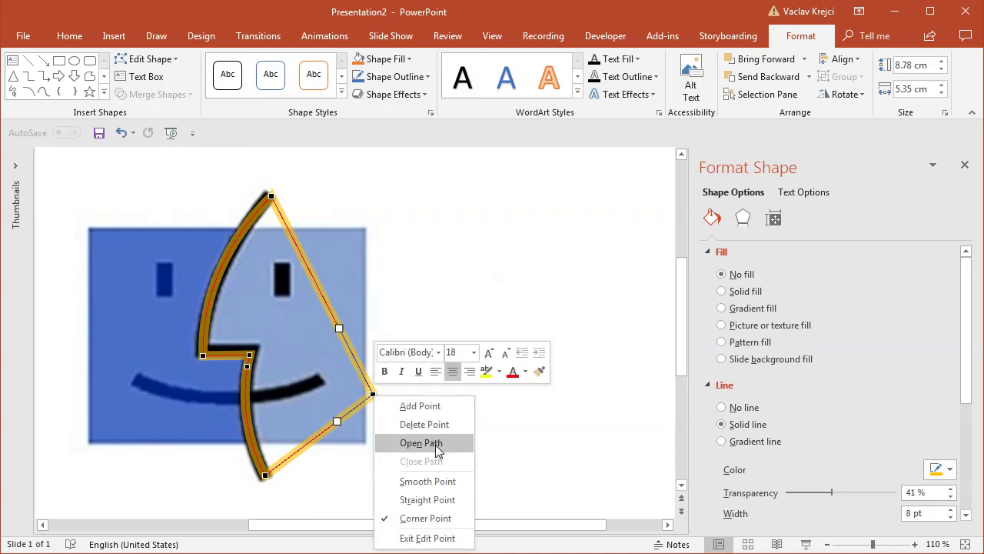
{"action": "left_click", "coordinate": [435, 444]}
{"action": "left_click", "coordinate": [381, 402], "text": "ctrl"}
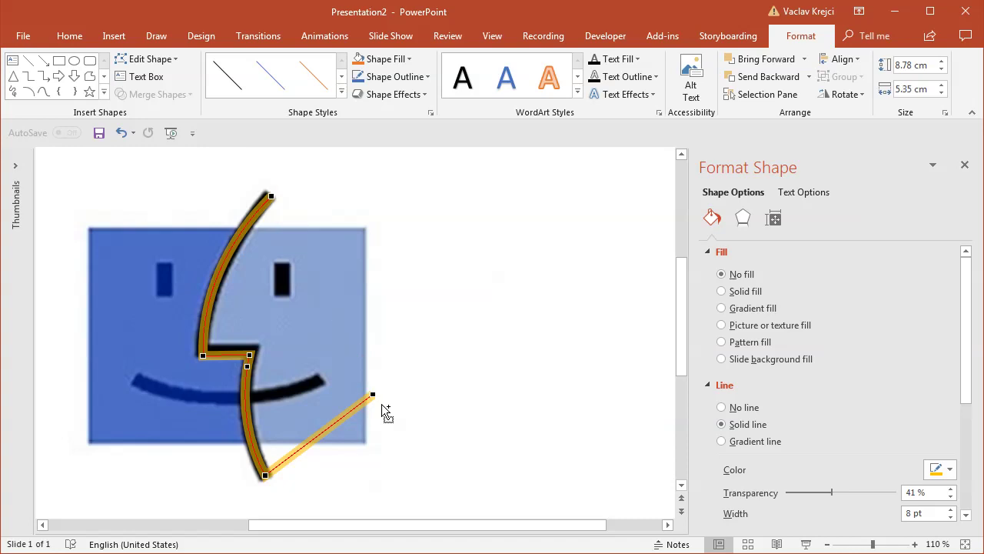
{"action": "left_click", "coordinate": [370, 395], "text": "ctrl"}
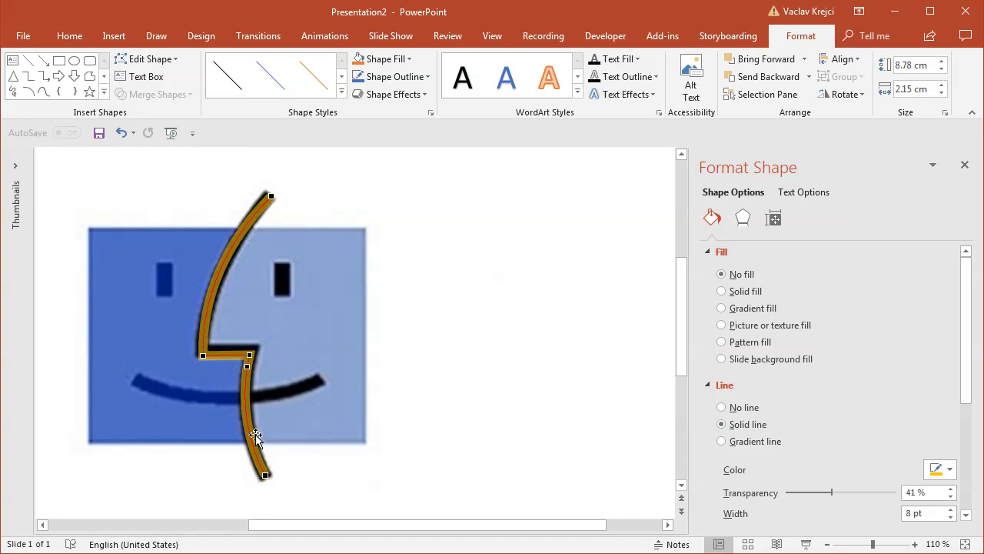
{"action": "left_click", "coordinate": [277, 332]}
{"action": "left_click", "coordinate": [253, 358]}
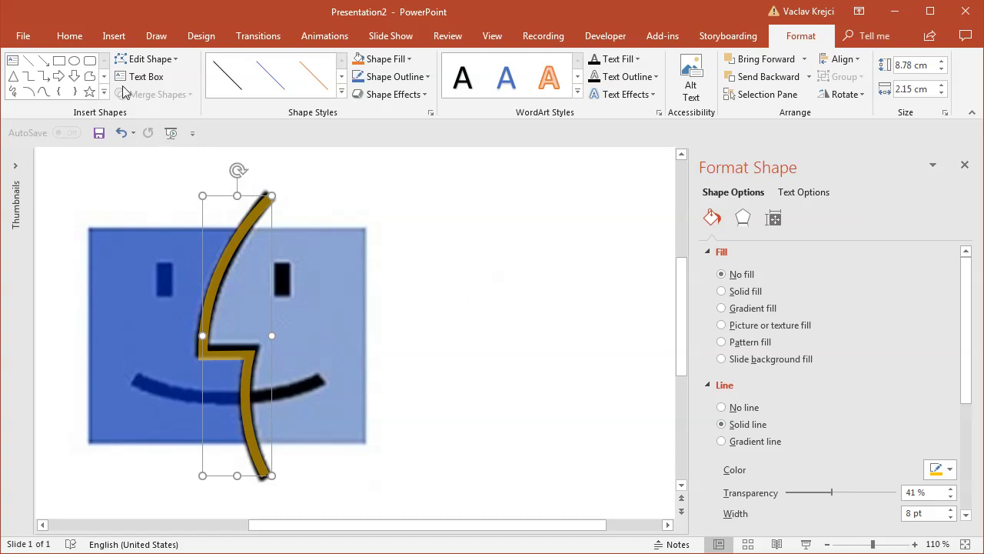
Step: Draw a rectangle over the face, duplicate it with the nose line, and Fragment them
{"action": "left_click", "coordinate": [59, 60]}
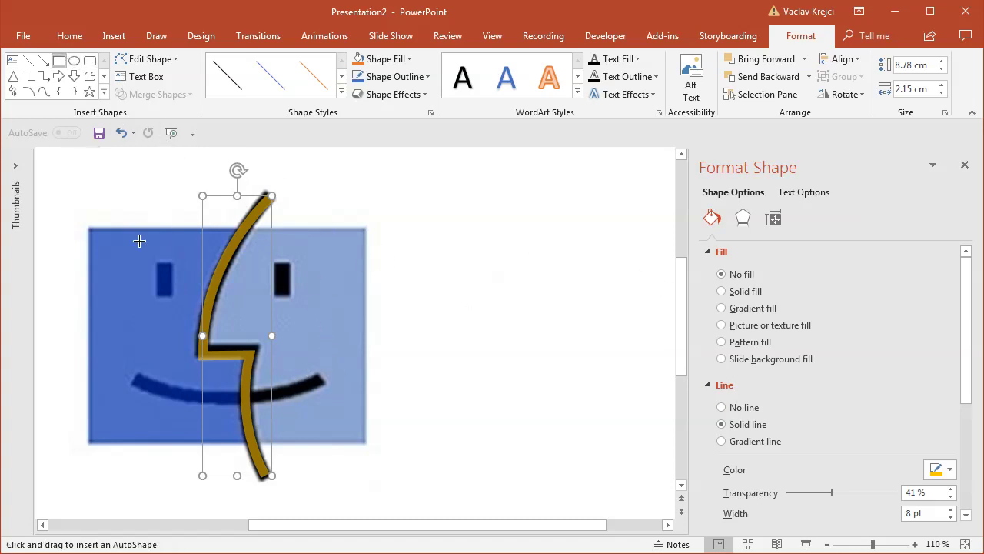
{"action": "left_click_drag", "start_coordinate": [89, 229], "coordinate": [363, 446]}
{"action": "left_click", "coordinate": [248, 218], "text": "shift"}
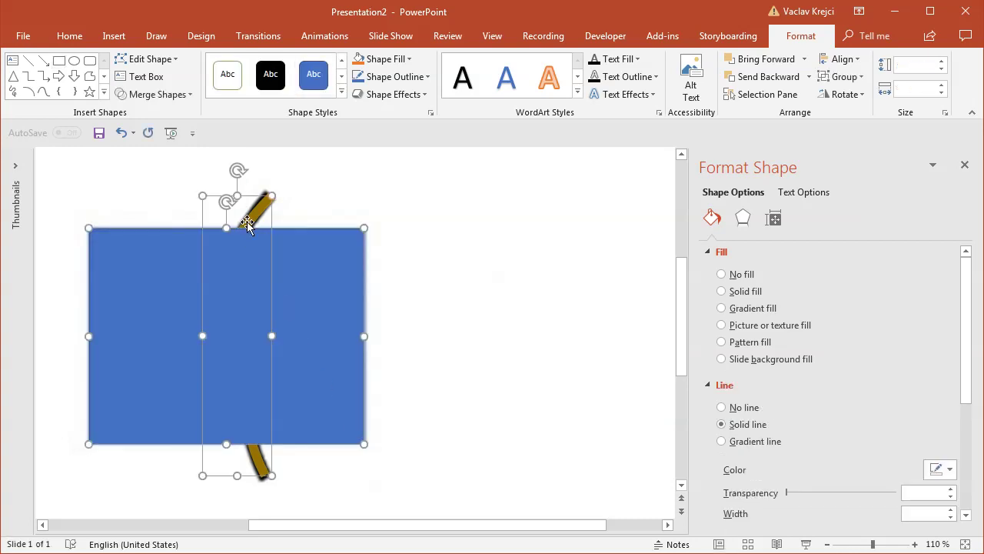
{"action": "left_click_drag", "start_coordinate": [254, 234], "coordinate": [552, 225], "text": "ctrl"}
{"action": "scroll", "coordinate": [475, 535], "scroll_direction": "right", "scroll_amount": 2}
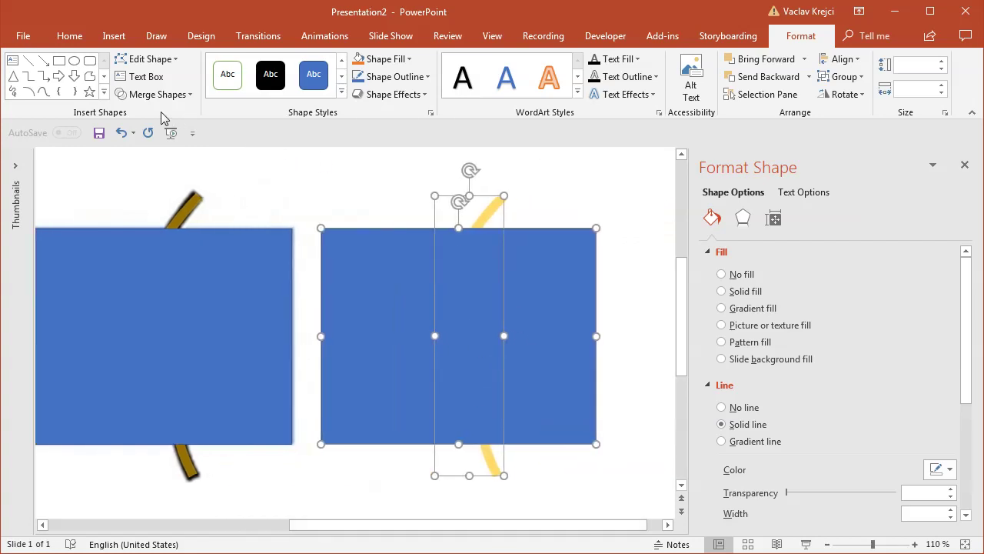
{"action": "left_click", "coordinate": [142, 94]}
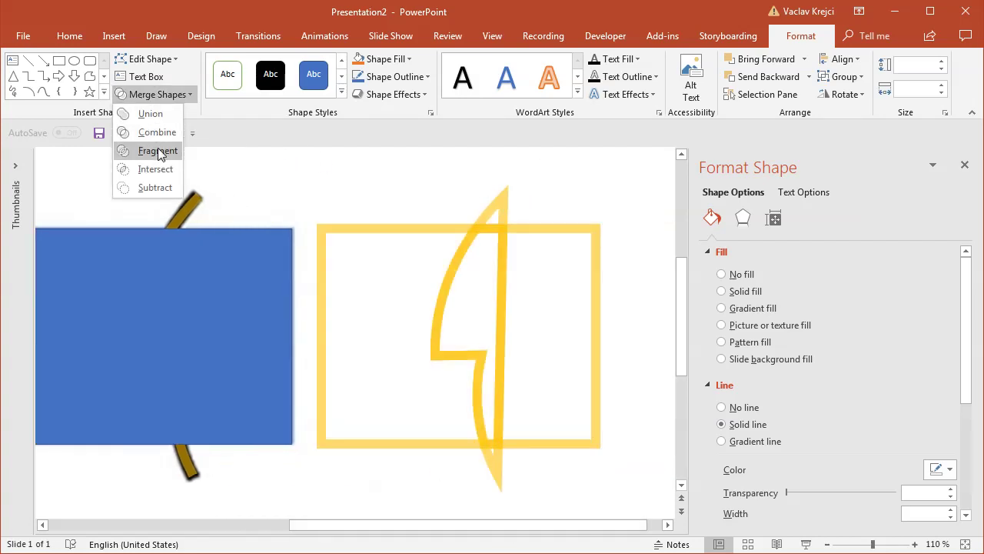
{"action": "left_click", "coordinate": [159, 151]}
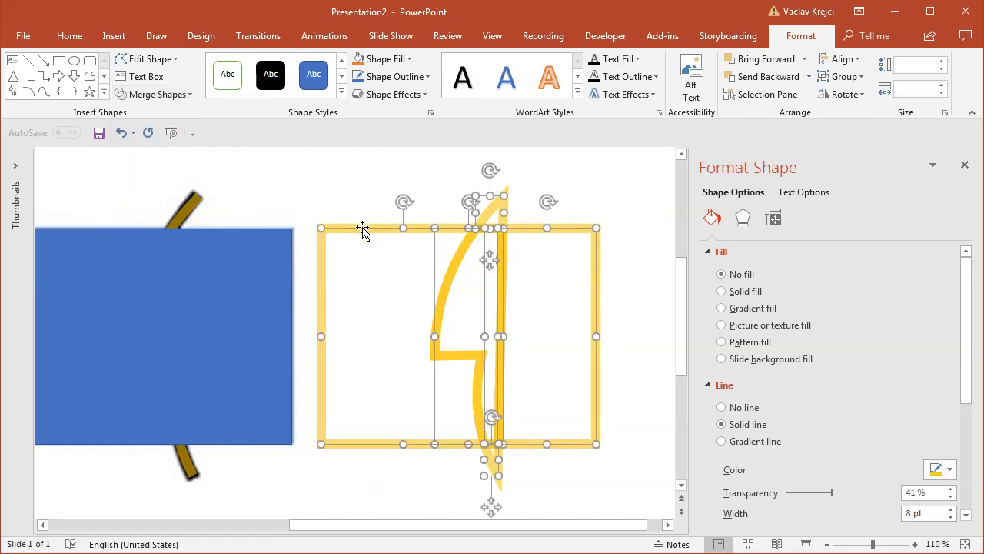
Step: Delete the right rectangle fragment and yellow sliver, then move the outlined piece onto the blue rectangle
{"action": "left_click", "coordinate": [423, 241]}
{"action": "left_click", "coordinate": [499, 209]}
{"action": "left_click", "coordinate": [504, 248]}
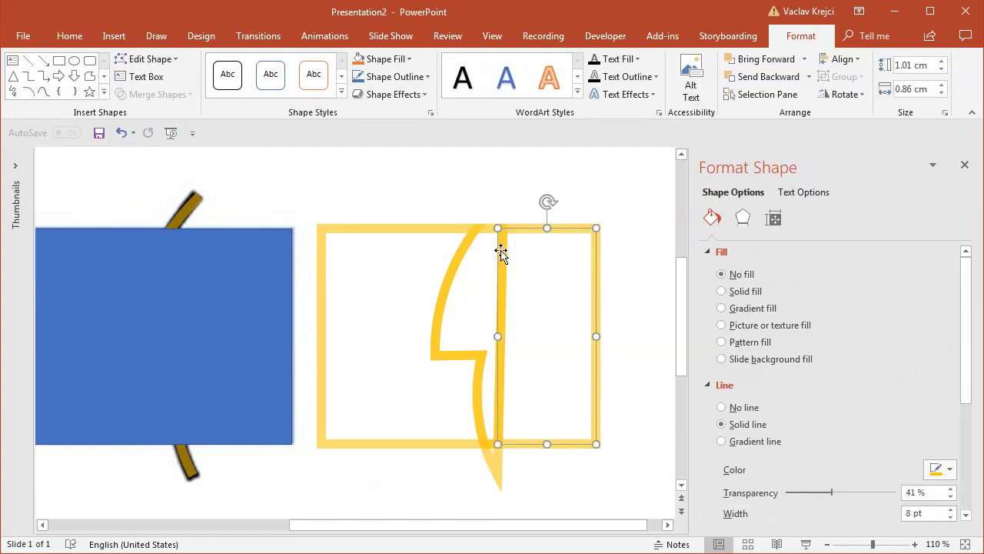
{"action": "key", "text": "Delete"}
{"action": "left_click", "coordinate": [496, 468]}
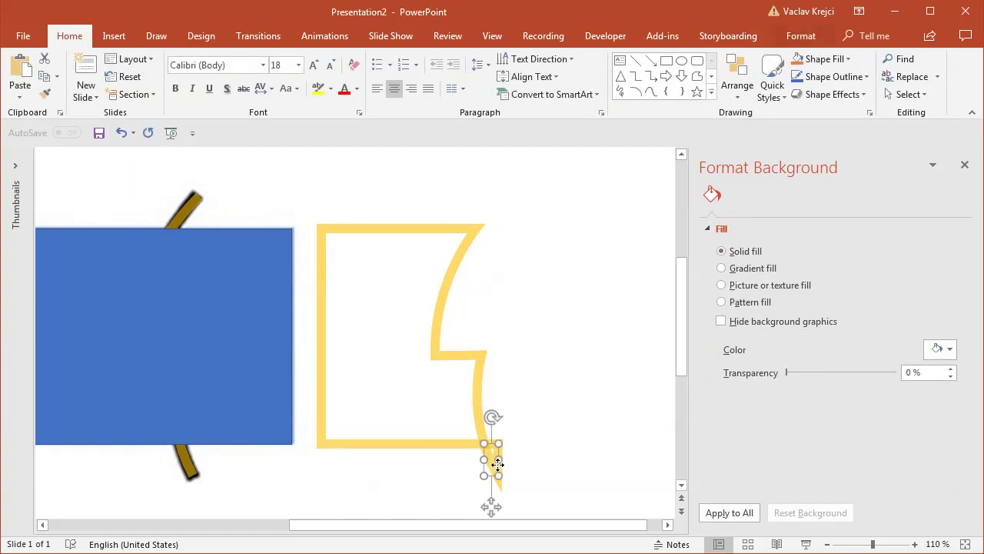
{"action": "key", "text": "Delete"}
{"action": "left_click_drag", "start_coordinate": [439, 525], "coordinate": [373, 530]}
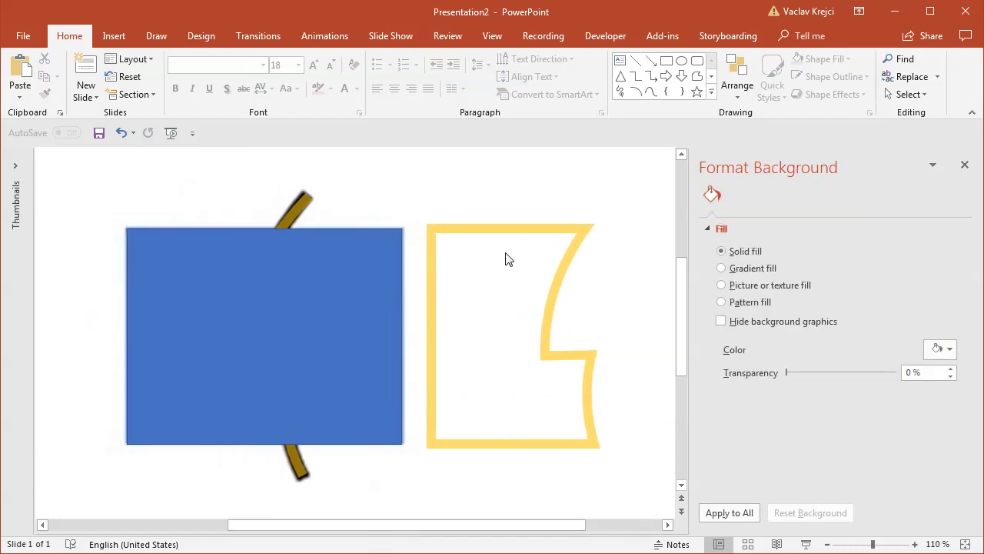
{"action": "left_click_drag", "start_coordinate": [503, 228], "coordinate": [243, 232]}
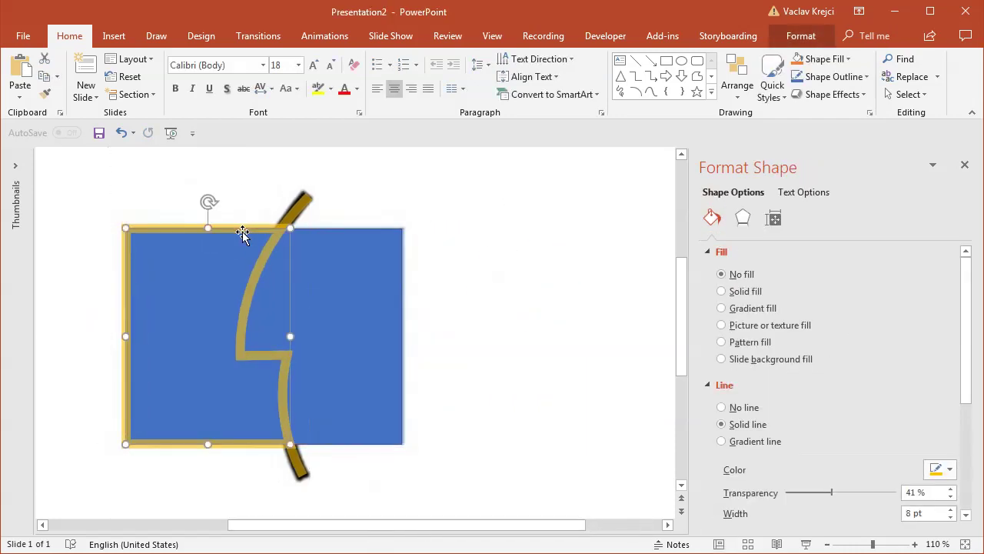
Step: Give the face-half shape no outline and a solid dark grey fill
{"action": "left_click", "coordinate": [743, 409]}
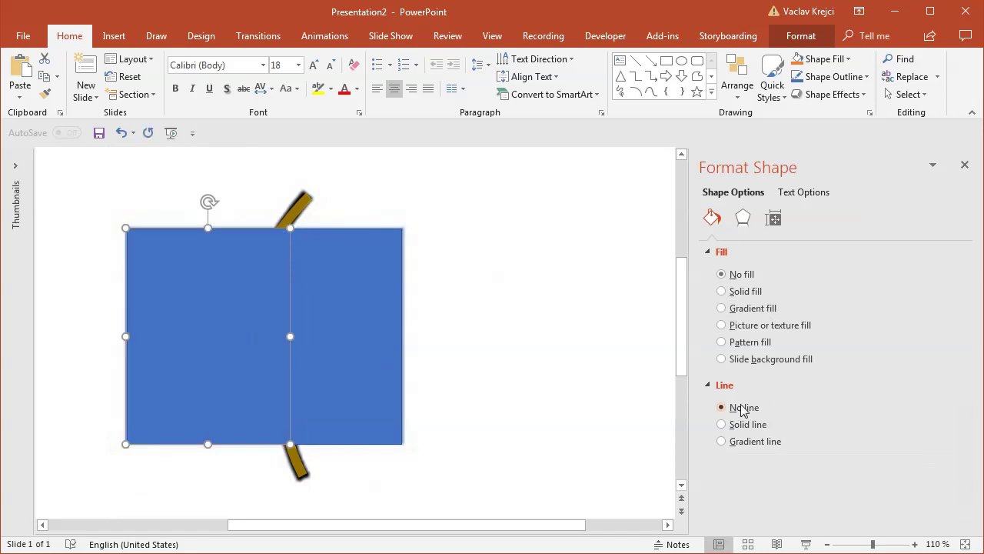
{"action": "left_click", "coordinate": [745, 293]}
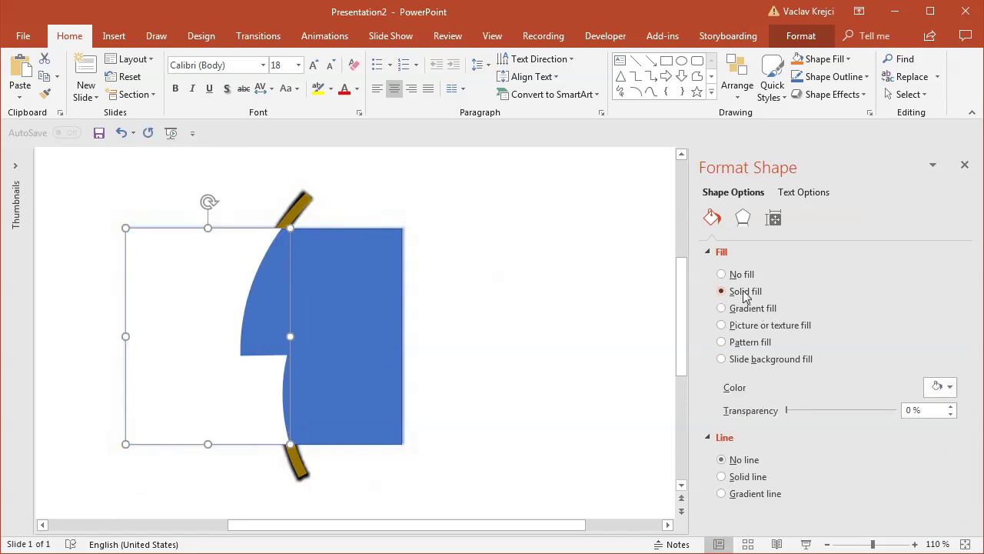
{"action": "left_click", "coordinate": [946, 388]}
{"action": "left_click", "coordinate": [947, 455]}
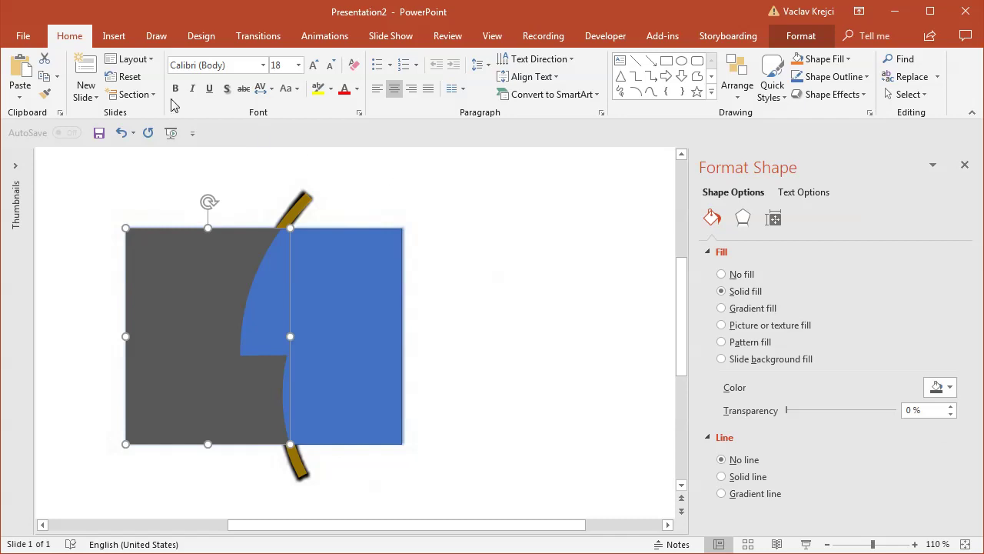
Step: Hide the drawn shapes and brown stroke in the Selection Pane to reveal the Finder picture
{"action": "left_click", "coordinate": [908, 94]}
{"action": "left_click", "coordinate": [902, 153]}
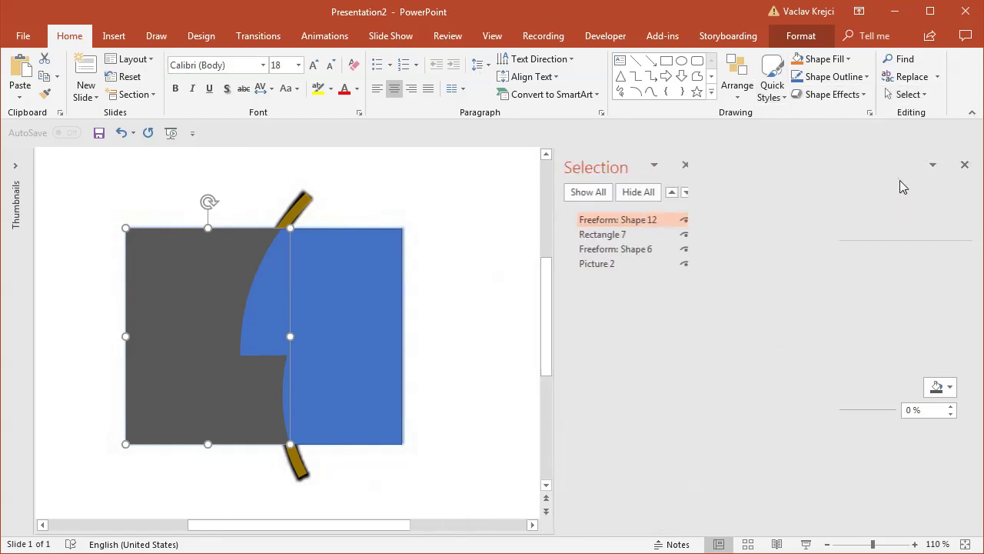
{"action": "left_click", "coordinate": [669, 234]}
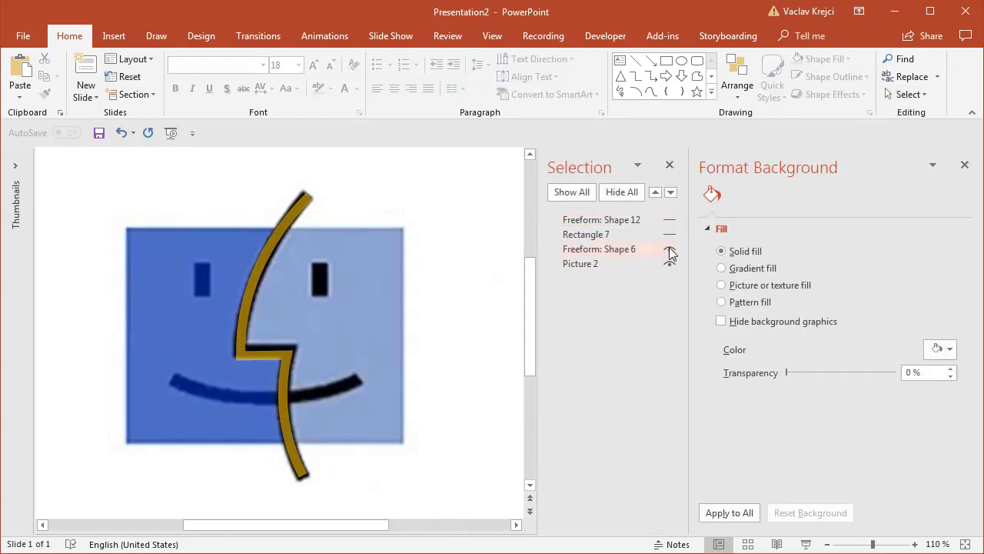
{"action": "left_click", "coordinate": [669, 249]}
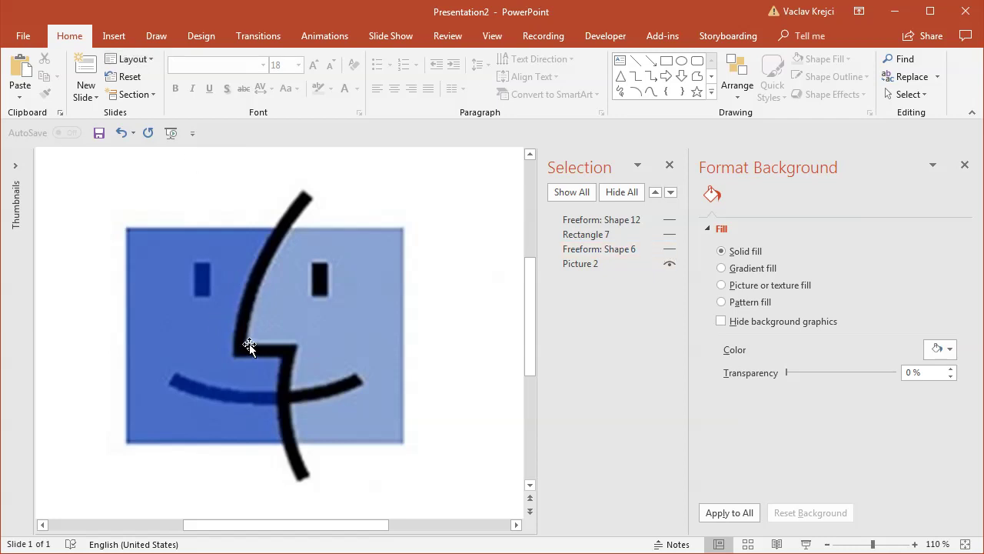
{"action": "left_click", "coordinate": [114, 36]}
Step: Draw a small rectangle over the left eye and copy it onto the right eye
{"action": "left_click", "coordinate": [227, 77]}
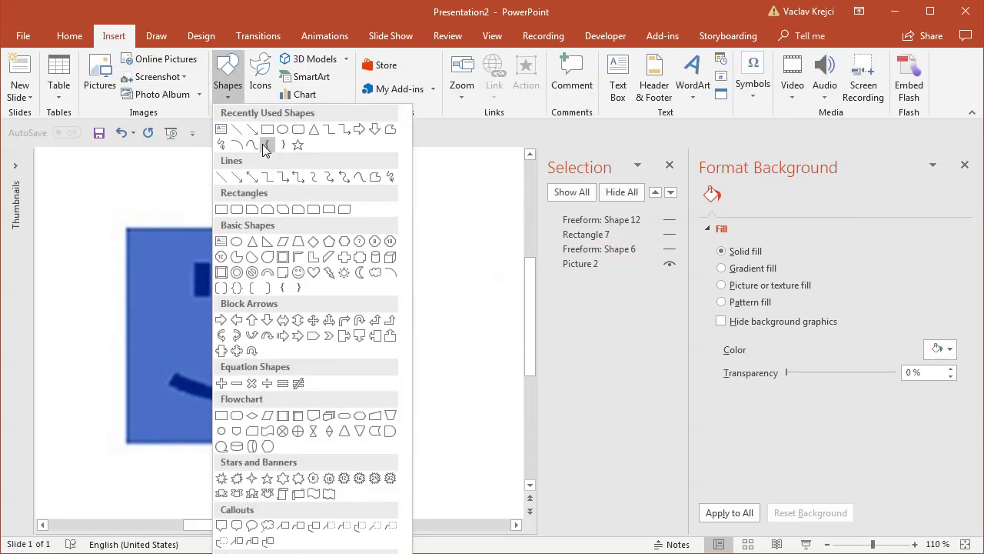
{"action": "left_click", "coordinate": [266, 144]}
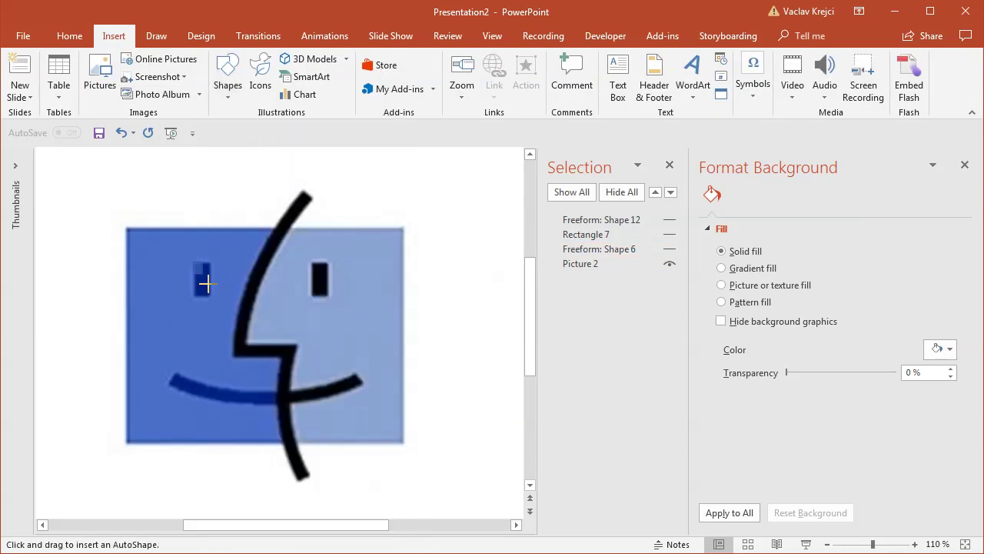
{"action": "left_click_drag", "start_coordinate": [206, 283], "coordinate": [231, 288]}
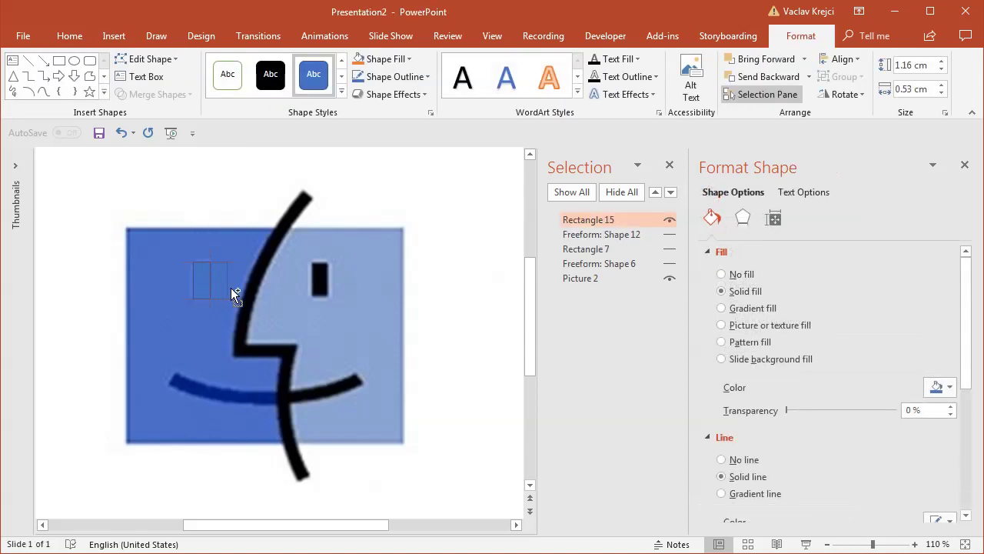
{"action": "left_click_drag", "start_coordinate": [320, 284], "coordinate": [320, 283]}
Step: Draw an Arc shape over the face
{"action": "left_click", "coordinate": [104, 94]}
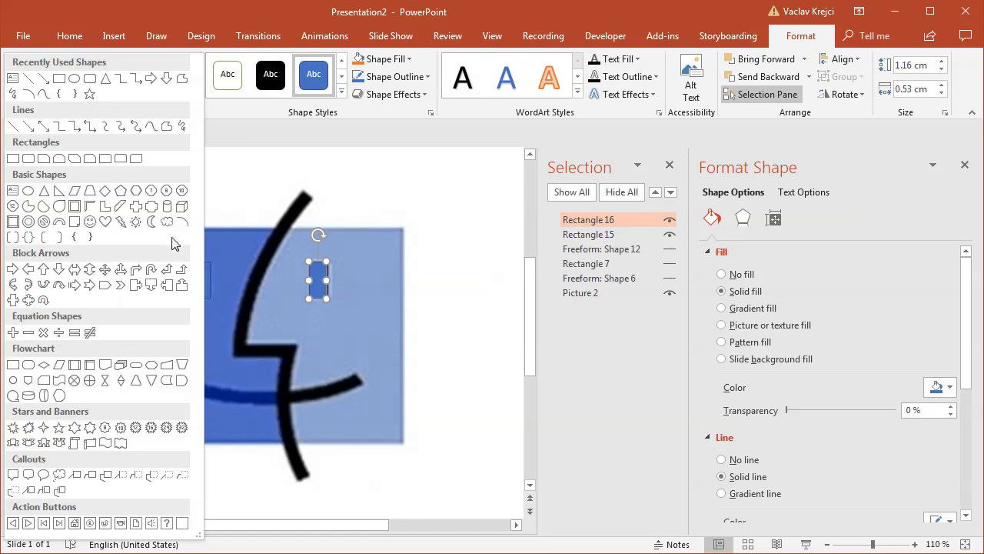
{"action": "left_click", "coordinate": [177, 218]}
{"action": "mouse_move", "coordinate": [132, 171]}
{"action": "left_mouse_down"}
{"action": "mouse_move", "coordinate": [400, 395]}
{"action": "mouse_move", "coordinate": [400, 406]}
{"action": "left_mouse_up"}
{"action": "left_click_drag", "start_coordinate": [166, 223], "coordinate": [165, 223]}
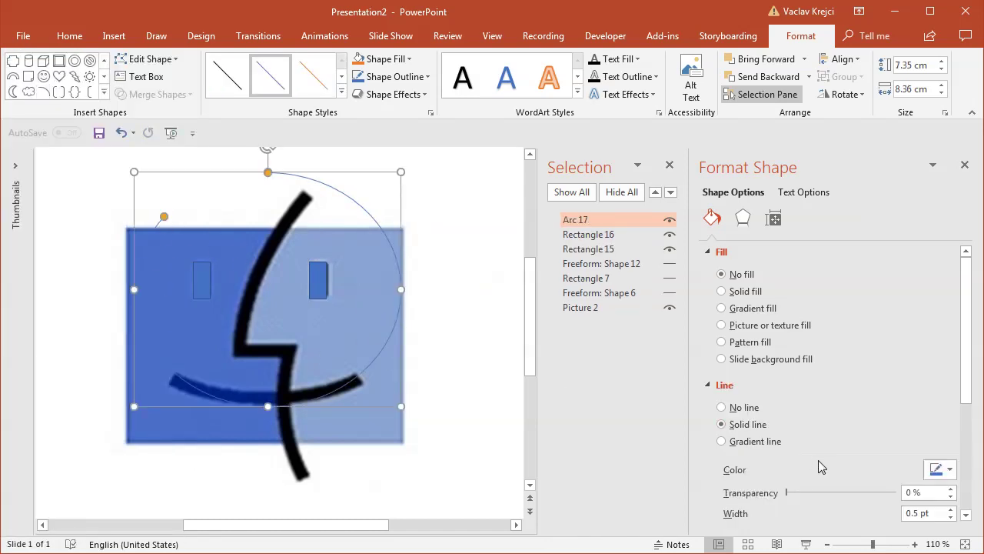
Step: Give the arc a thick gold outline at 22% transparency
{"action": "left_click_drag", "start_coordinate": [964, 409], "coordinate": [966, 474]}
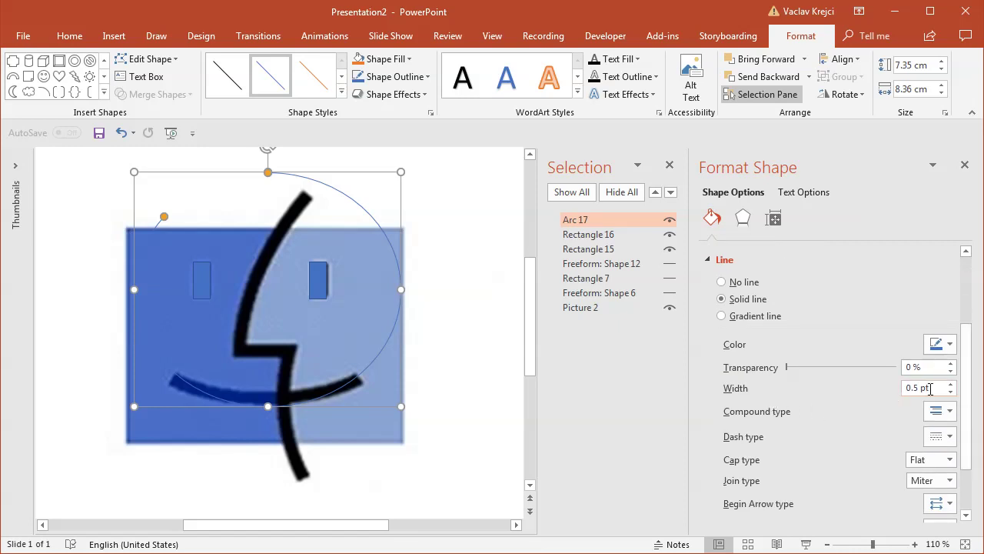
{"action": "left_click_drag", "start_coordinate": [932, 388], "coordinate": [892, 400]}
{"action": "type", "text": "3"}
{"action": "key", "text": "Return"}
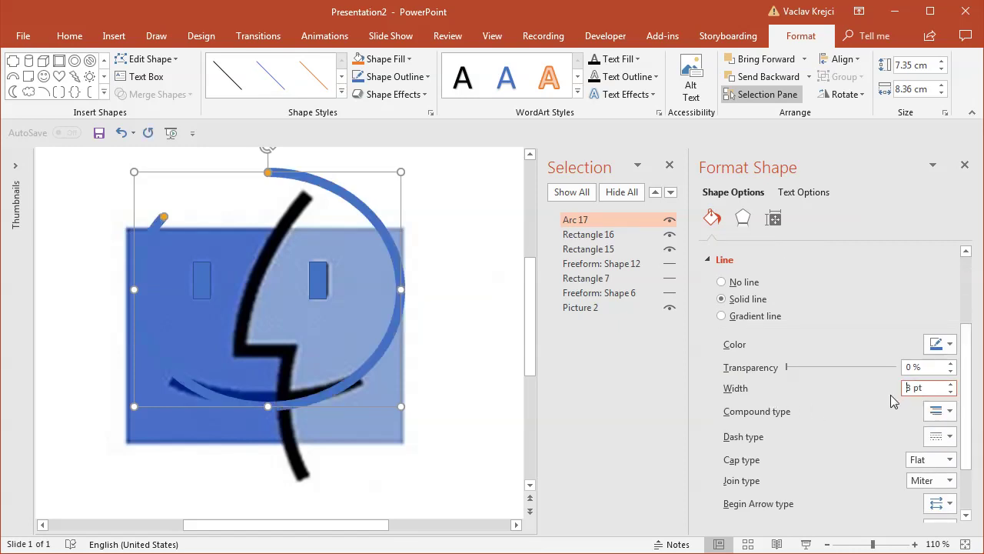
{"action": "left_click", "coordinate": [940, 344]}
{"action": "left_click", "coordinate": [961, 468]}
{"action": "mouse_move", "coordinate": [792, 373]}
{"action": "left_mouse_down"}
{"action": "mouse_move", "coordinate": [820, 369]}
{"action": "mouse_move", "coordinate": [810, 367]}
{"action": "left_mouse_up"}
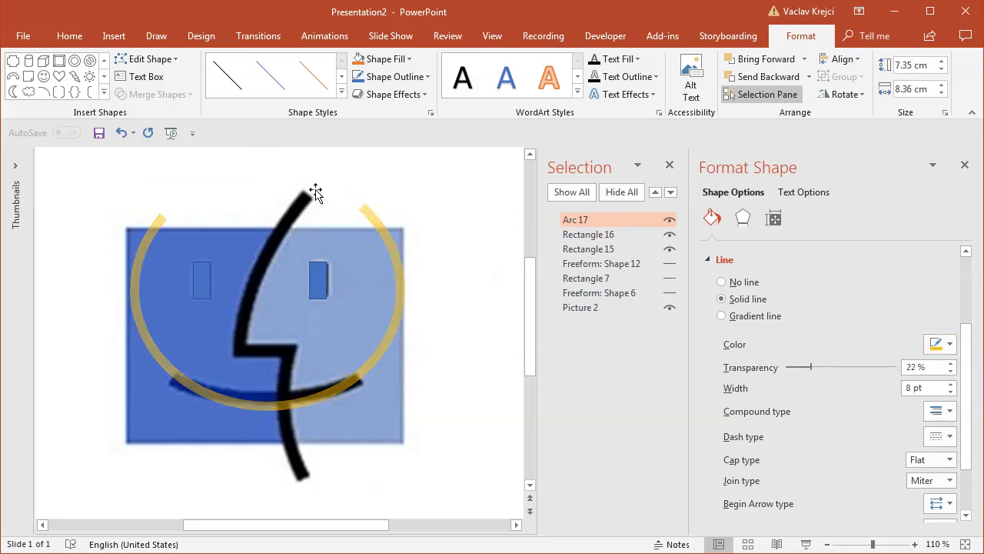
Step: Reshape the arc with its handles so it traces the mouth below the eyes
{"action": "left_click_drag", "start_coordinate": [267, 172], "coordinate": [267, 261]}
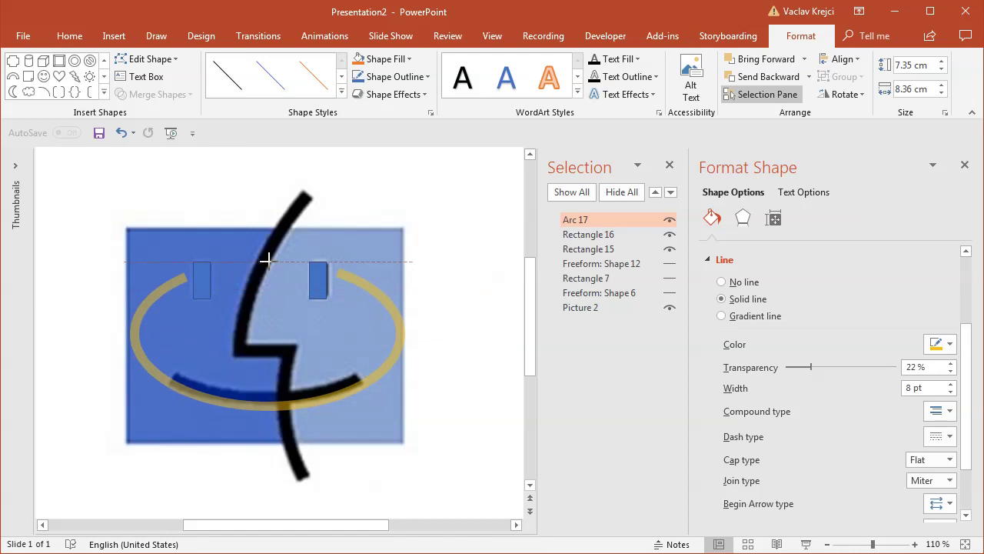
{"action": "left_click_drag", "start_coordinate": [400, 407], "coordinate": [381, 403]}
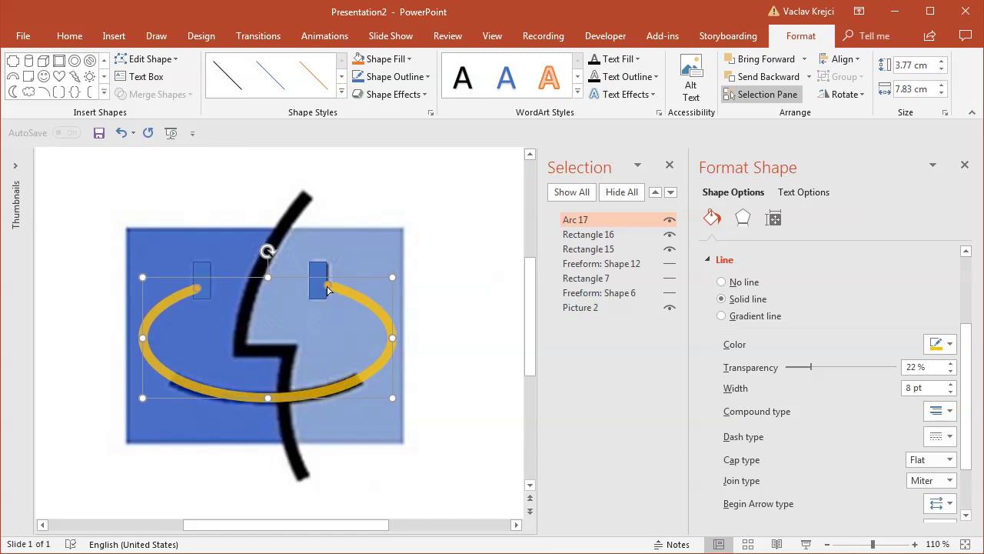
{"action": "left_click_drag", "start_coordinate": [328, 287], "coordinate": [373, 390]}
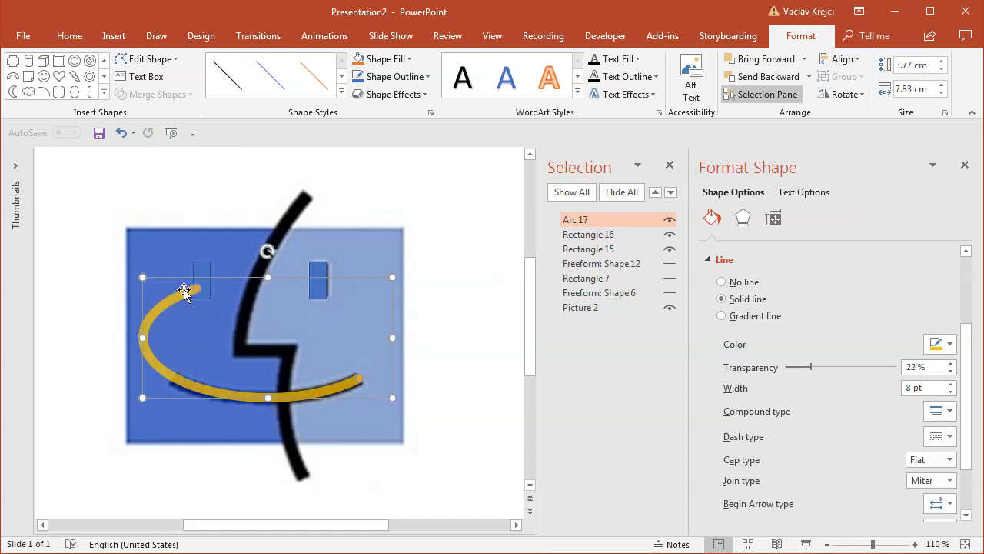
{"action": "left_click_drag", "start_coordinate": [195, 291], "coordinate": [176, 381]}
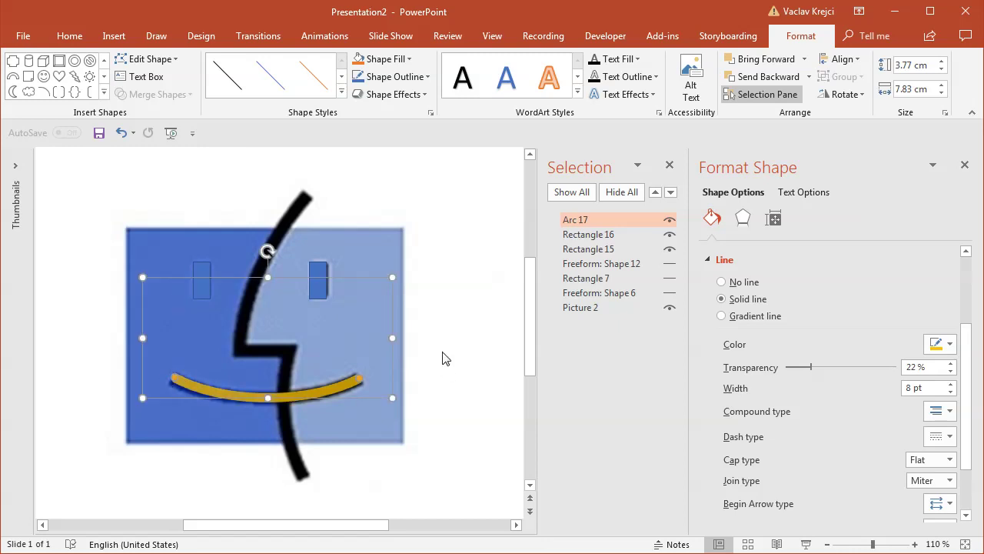
Step: Unhide the hidden shapes and select all the face shapes in the Selection Pane
{"action": "left_click", "coordinate": [598, 278]}
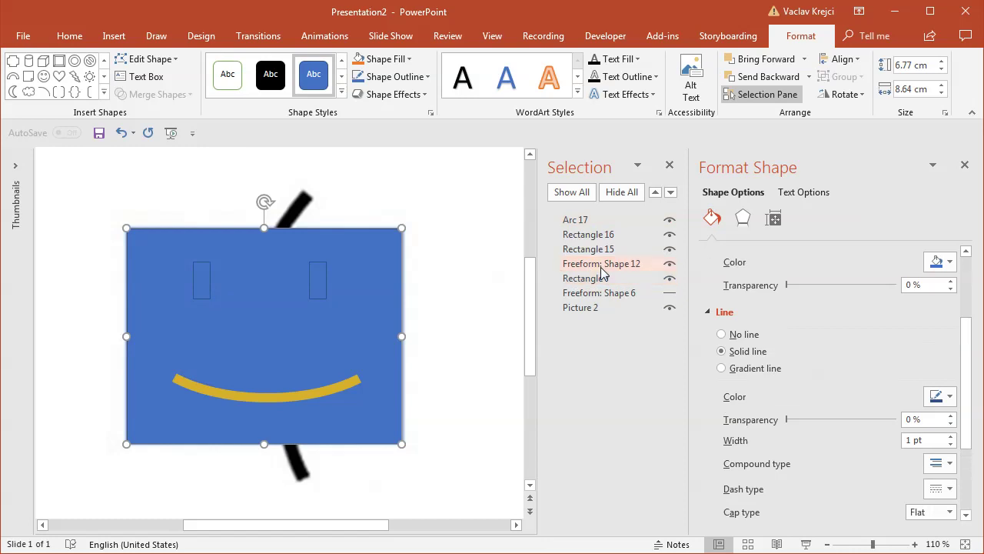
{"action": "left_click", "coordinate": [612, 293]}
{"action": "left_click", "coordinate": [612, 279], "text": "ctrl"}
{"action": "left_click", "coordinate": [608, 263], "text": "ctrl"}
{"action": "left_click", "coordinate": [604, 250], "text": "ctrl"}
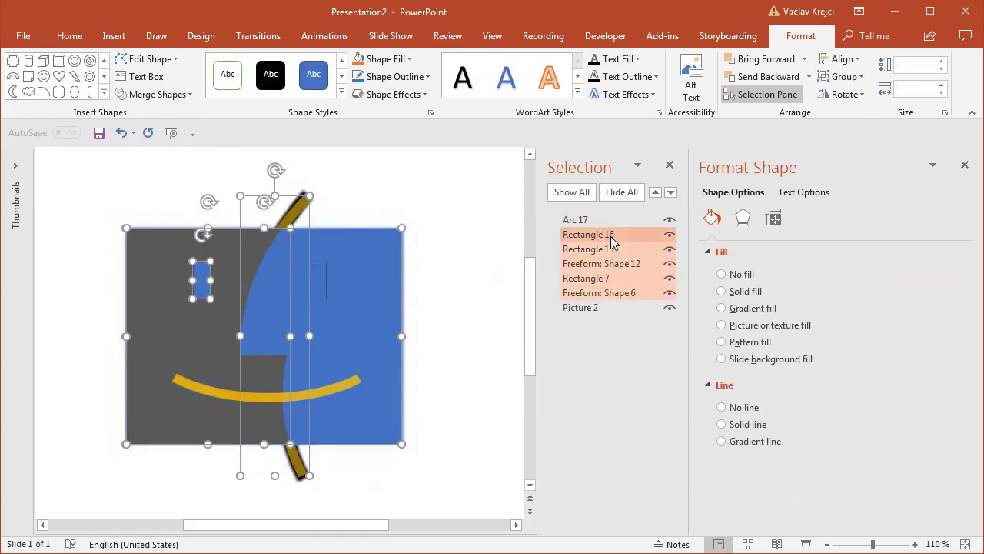
{"action": "left_click", "coordinate": [603, 234], "text": "ctrl"}
{"action": "left_click", "coordinate": [585, 220], "text": "ctrl"}
Step: Zoom to 82% and move the selected shapes right of the reference picture
{"action": "left_click", "coordinate": [857, 545]}
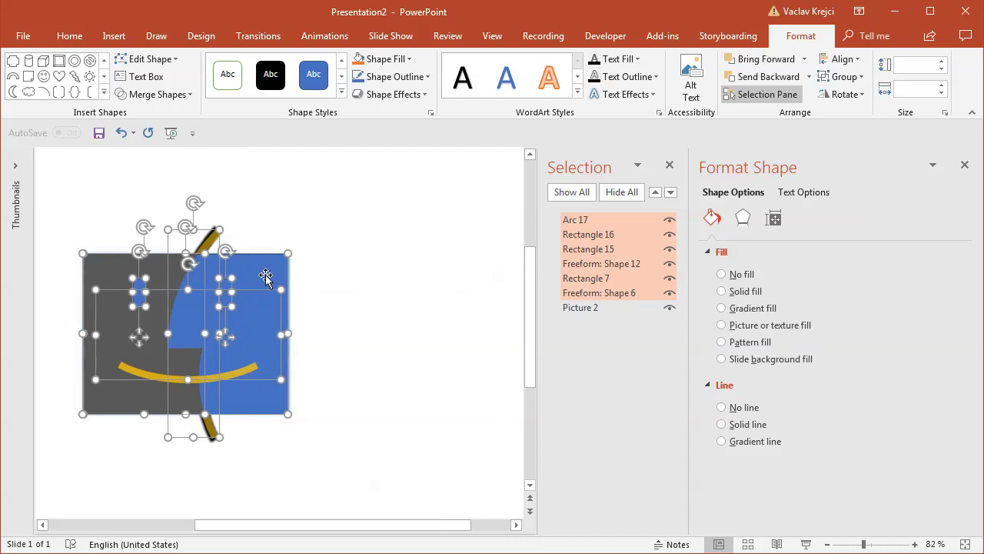
{"action": "left_click_drag", "start_coordinate": [266, 274], "coordinate": [505, 279]}
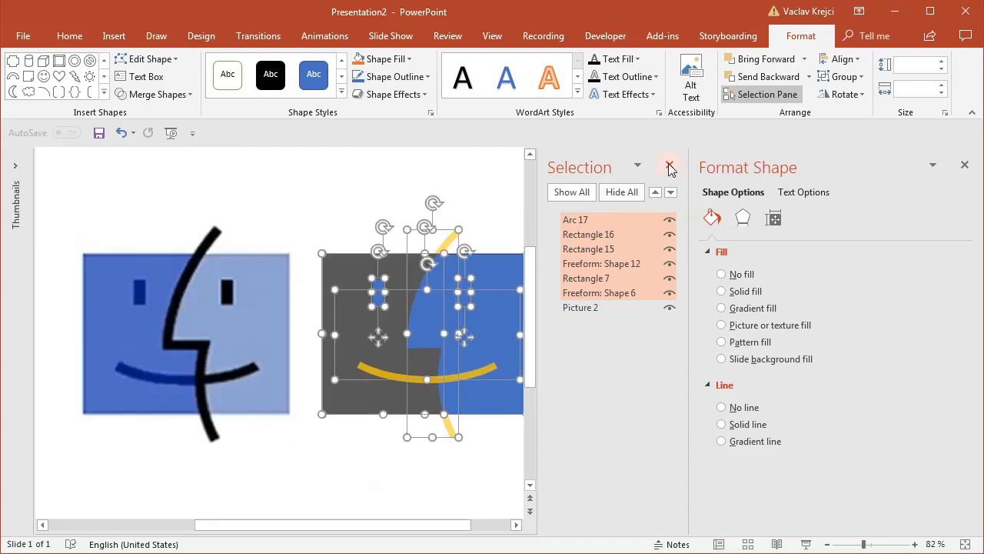
{"action": "left_click", "coordinate": [670, 170]}
{"action": "left_click", "coordinate": [512, 482]}
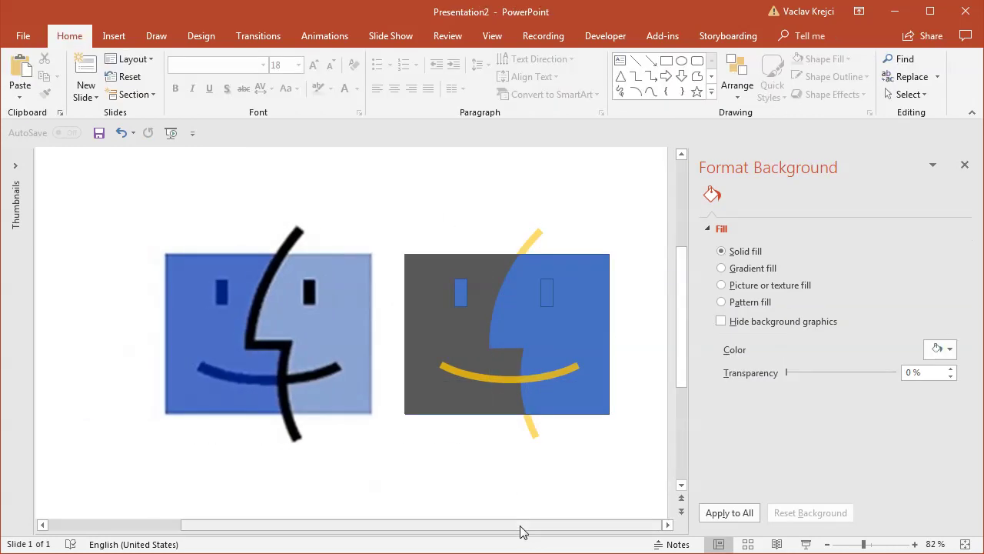
Step: Fill the blue rectangle with the reference's light blue and remove its outline
{"action": "left_click", "coordinate": [594, 265]}
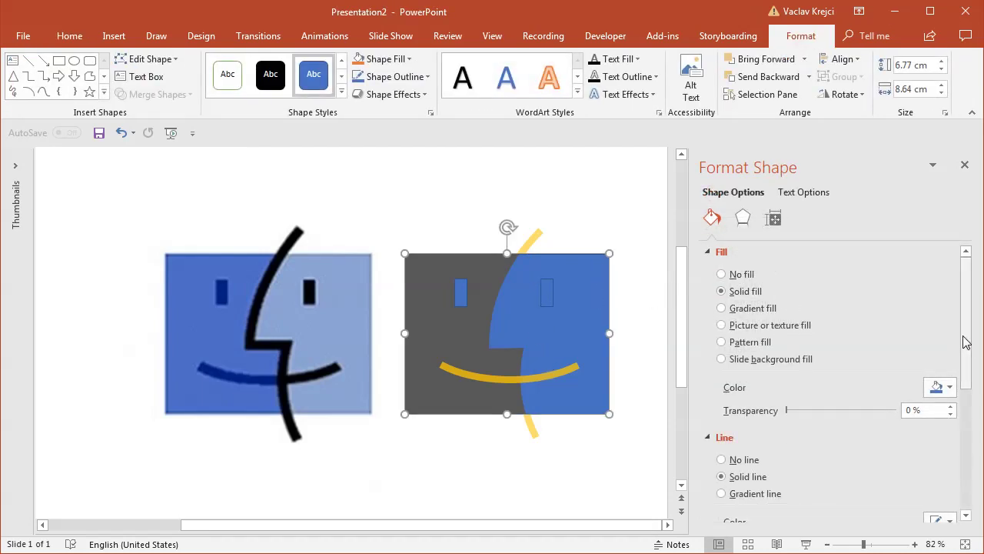
{"action": "left_click", "coordinate": [940, 388]}
{"action": "left_click", "coordinate": [405, 333]}
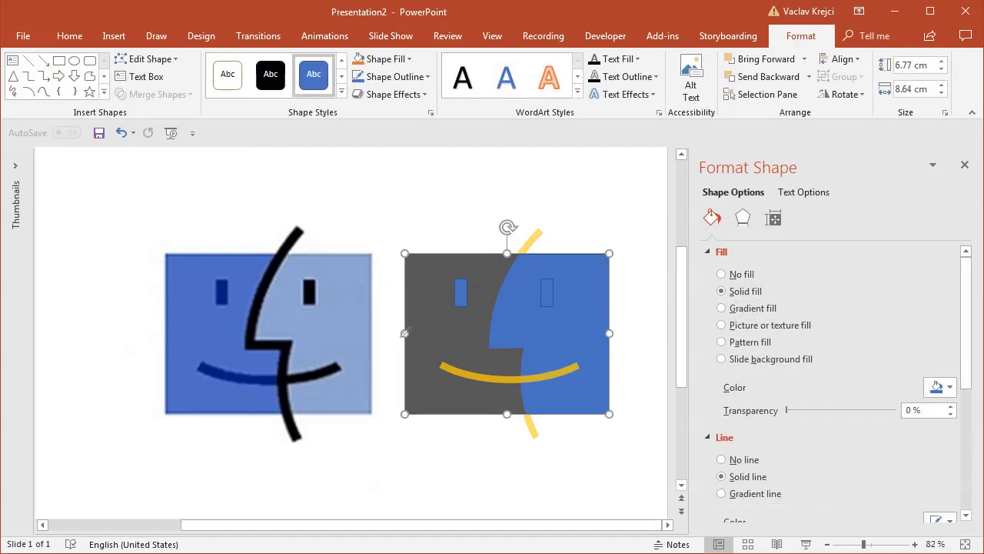
{"action": "left_click", "coordinate": [346, 339]}
{"action": "left_click", "coordinate": [936, 388]}
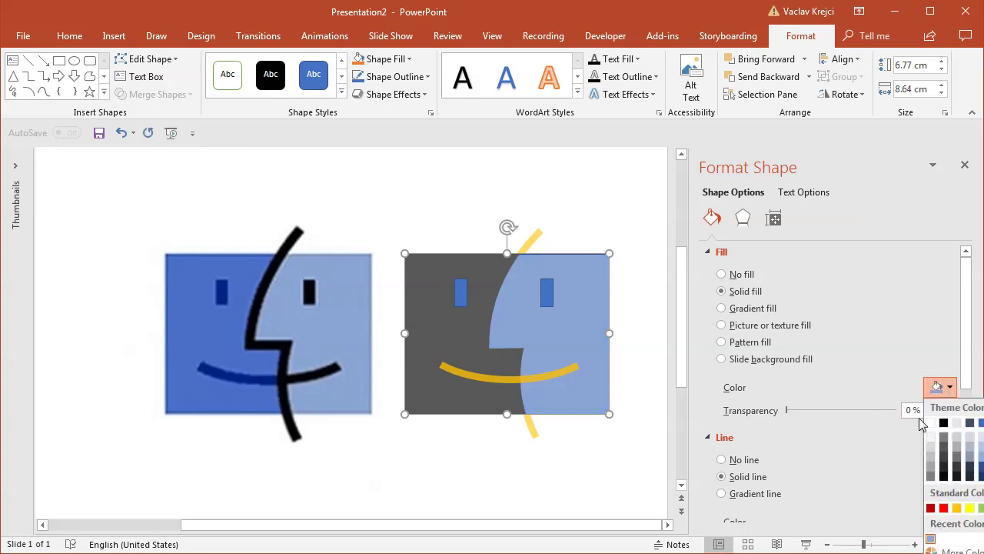
{"action": "left_click", "coordinate": [967, 369]}
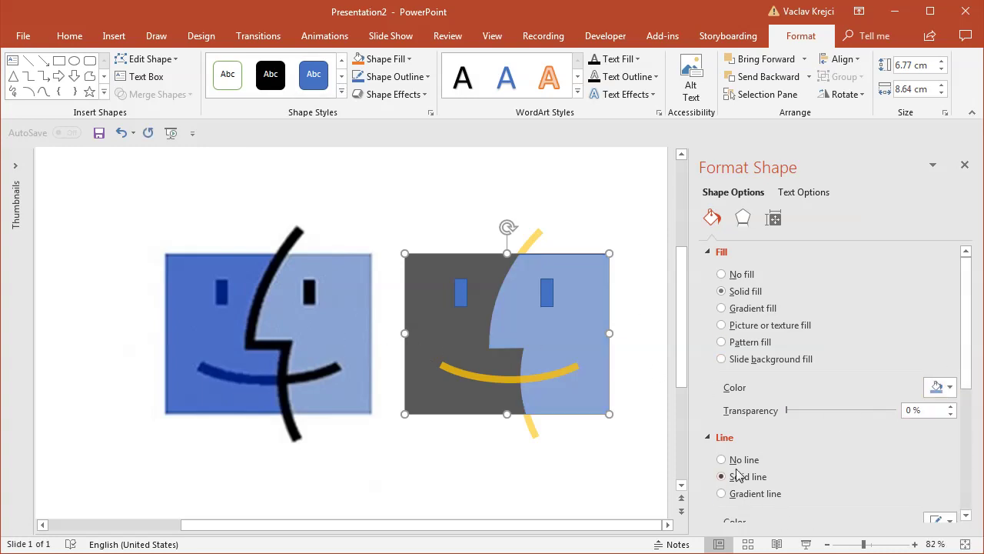
{"action": "left_click", "coordinate": [737, 460]}
Step: Fill the dark grey half of the face with the reference's blue using the eyedropper
{"action": "left_click", "coordinate": [464, 334]}
{"action": "left_click", "coordinate": [939, 387]}
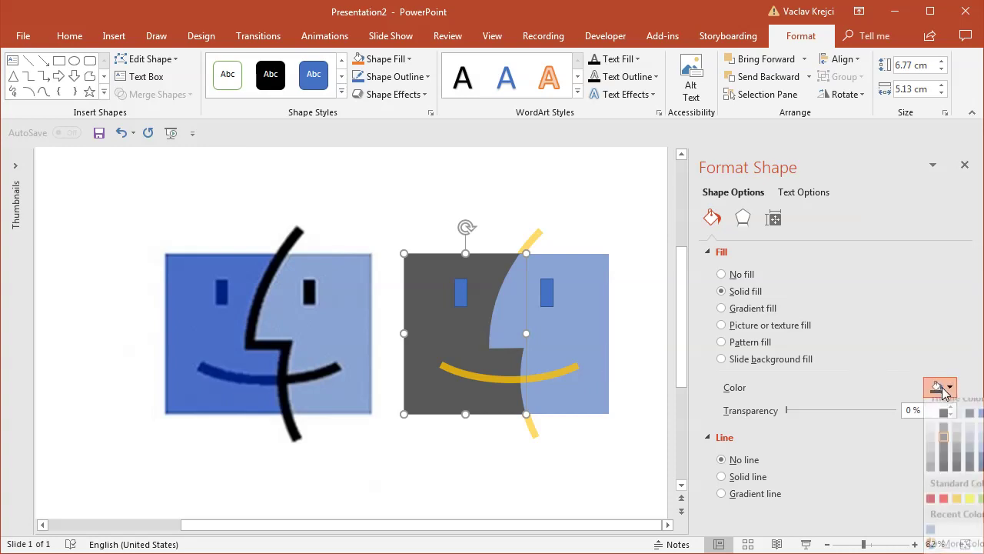
{"action": "left_click", "coordinate": [954, 546]}
{"action": "left_click", "coordinate": [225, 348]}
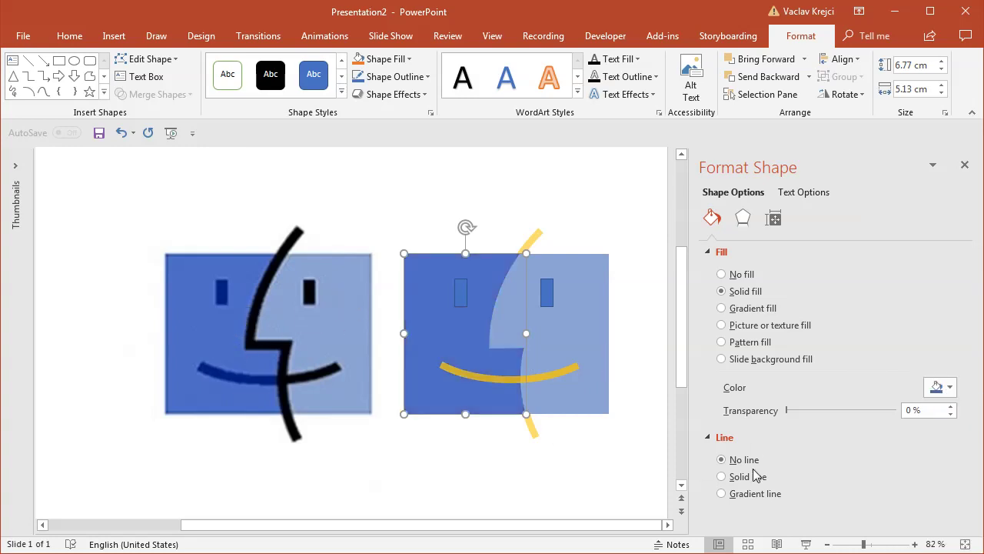
Step: Fill the right eye black with no outline
{"action": "left_click", "coordinate": [547, 291]}
{"action": "left_click", "coordinate": [464, 296], "text": "shift"}
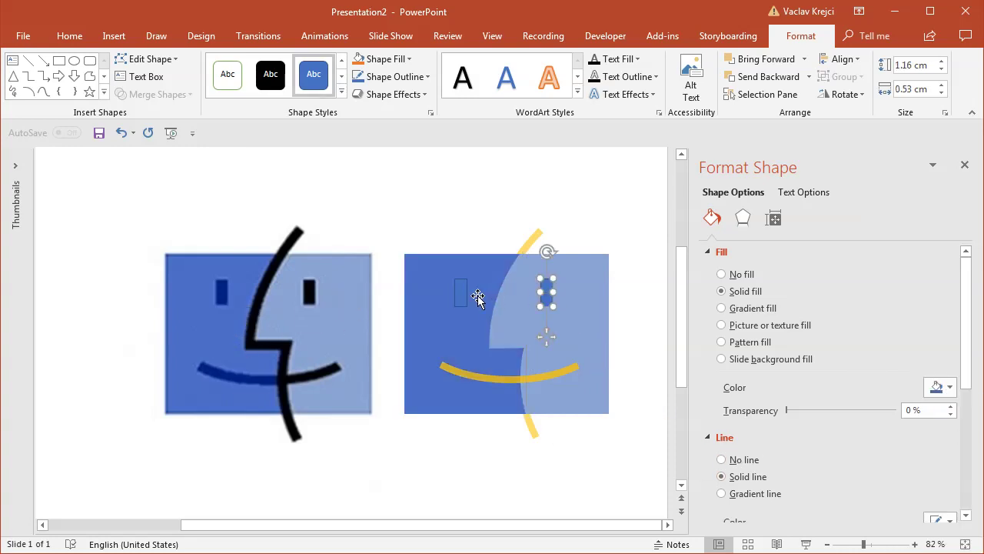
{"action": "left_click", "coordinate": [563, 241]}
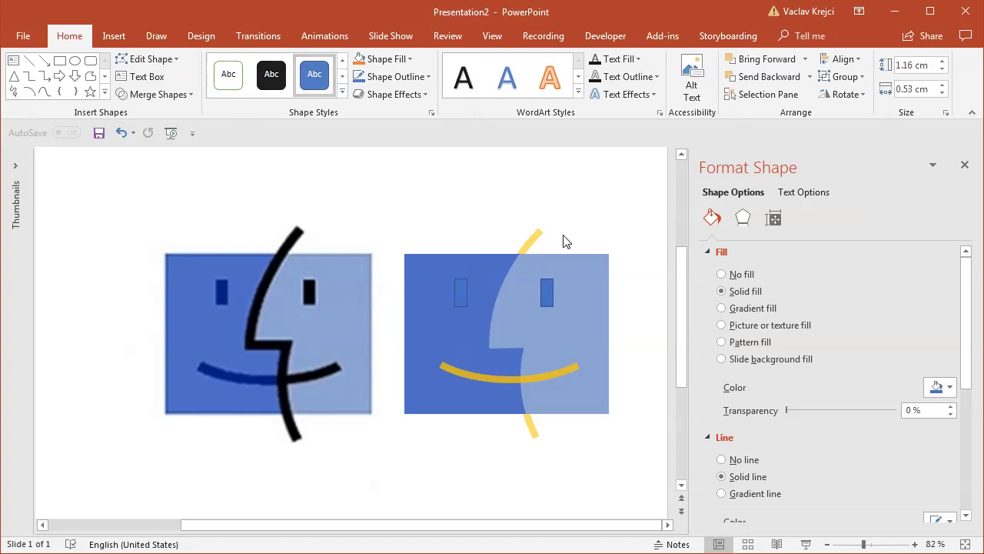
{"action": "left_click", "coordinate": [546, 293]}
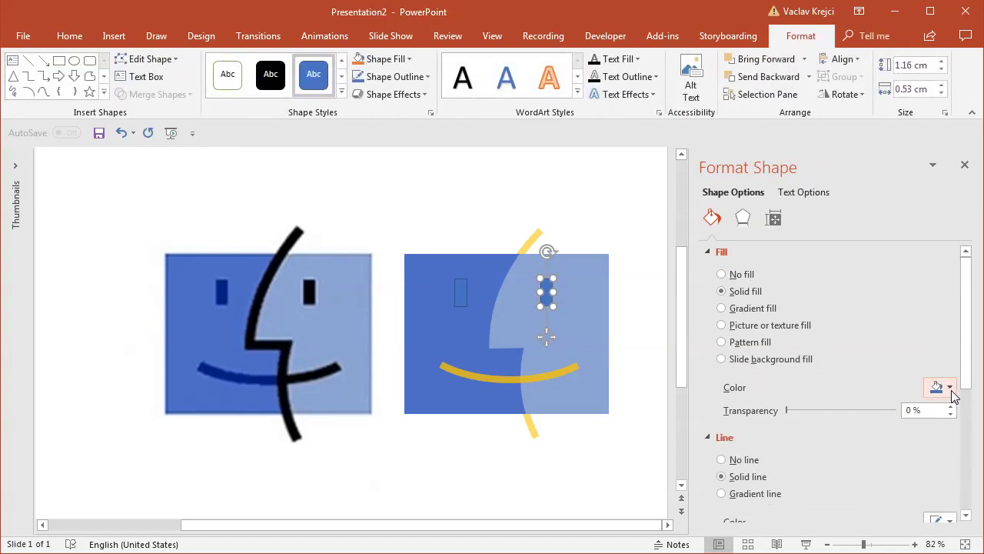
{"action": "left_click", "coordinate": [950, 387]}
{"action": "left_click", "coordinate": [942, 422]}
{"action": "left_click", "coordinate": [757, 460]}
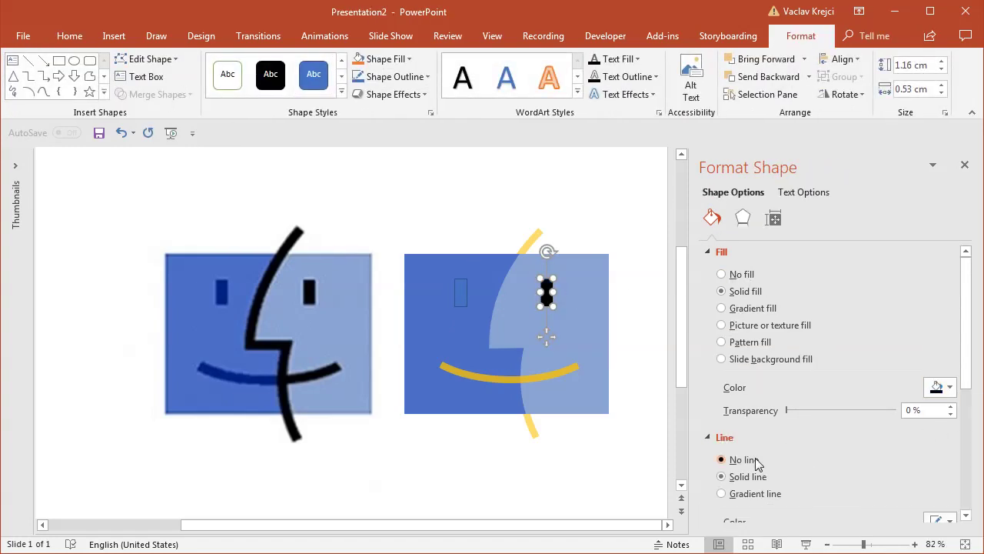
Step: Fill the left eye with dark blue sampled from the reference, without an outline
{"action": "left_click", "coordinate": [462, 300]}
{"action": "left_click", "coordinate": [927, 386]}
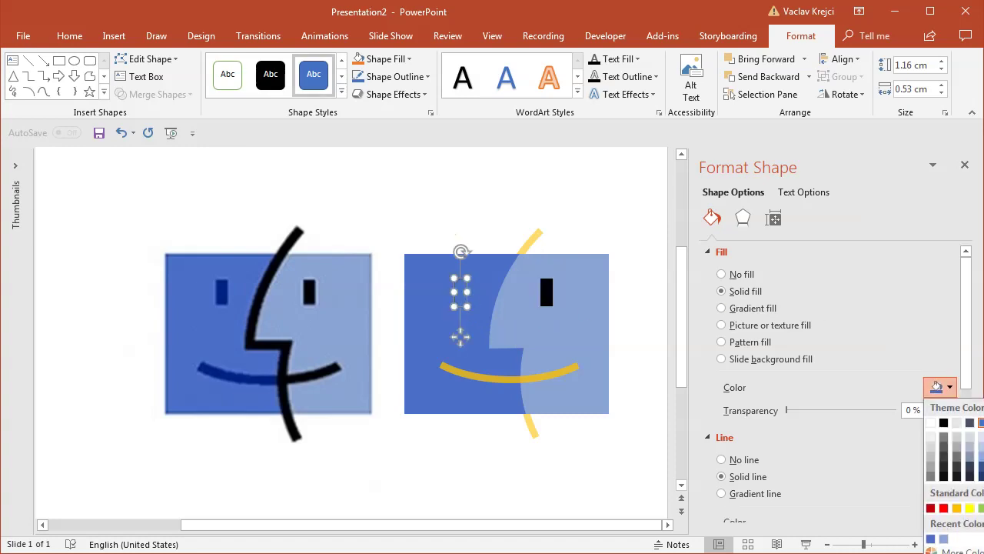
{"action": "left_click", "coordinate": [957, 546]}
{"action": "left_click", "coordinate": [222, 287]}
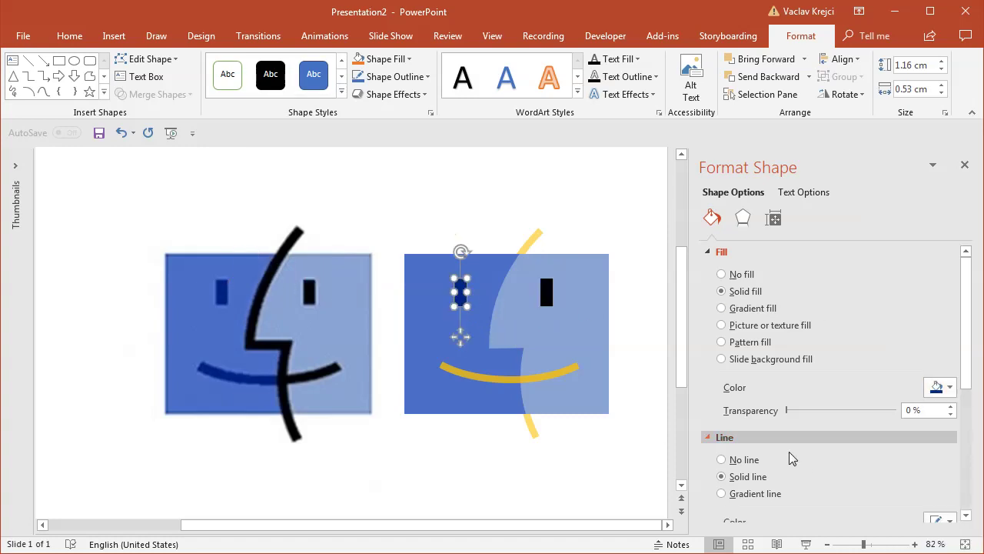
{"action": "left_click", "coordinate": [743, 459]}
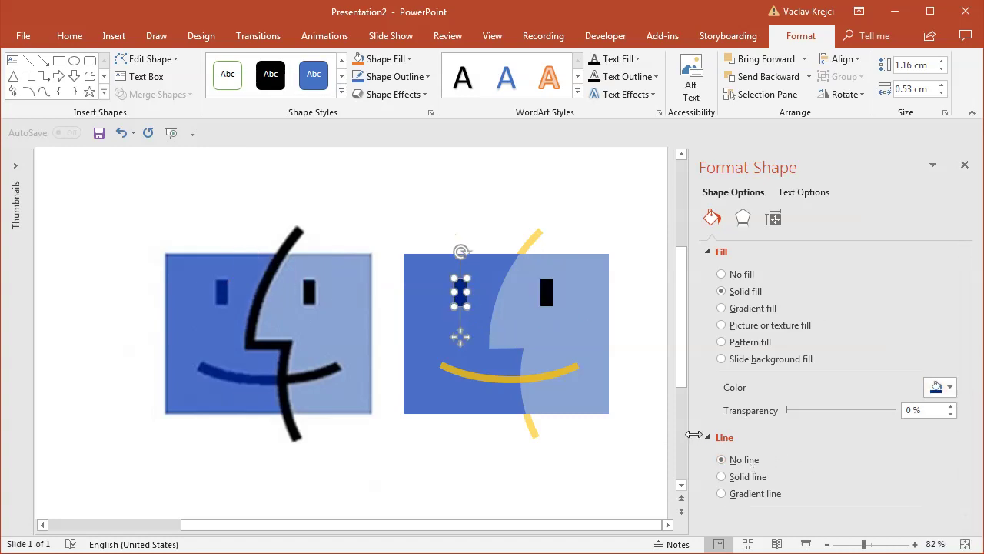
{"action": "left_click", "coordinate": [537, 232]}
Step: Bring the profile curve to front as a solid black 11 pt line at 0% transparency
{"action": "right_click", "coordinate": [537, 231]}
{"action": "left_click", "coordinate": [594, 385]}
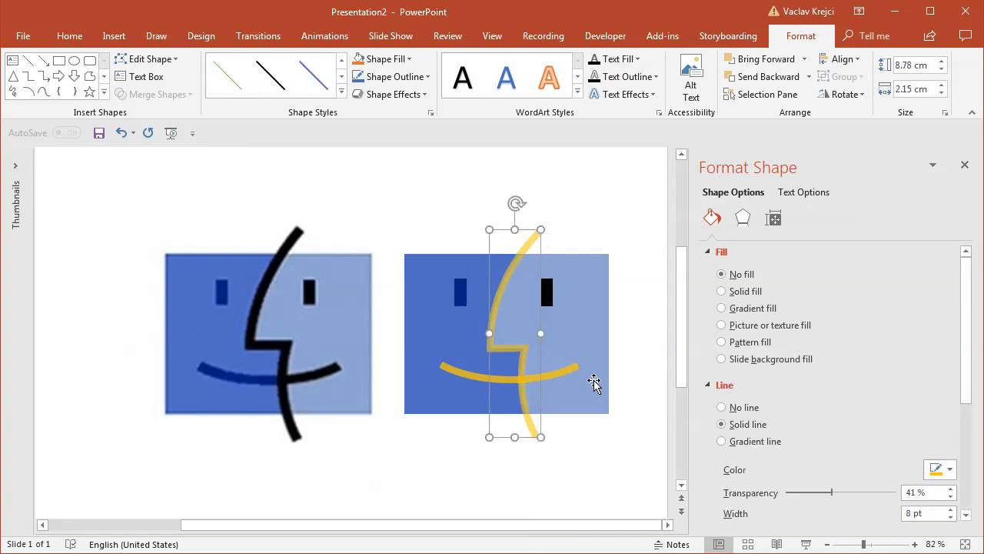
{"action": "left_click", "coordinate": [945, 470]}
{"action": "left_click", "coordinate": [931, 508]}
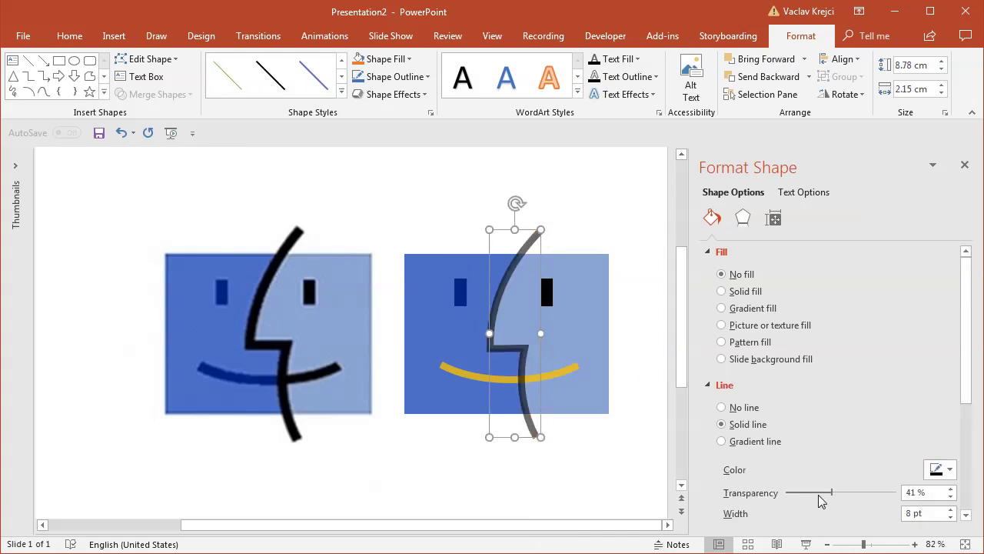
{"action": "left_click_drag", "start_coordinate": [829, 495], "coordinate": [737, 489]}
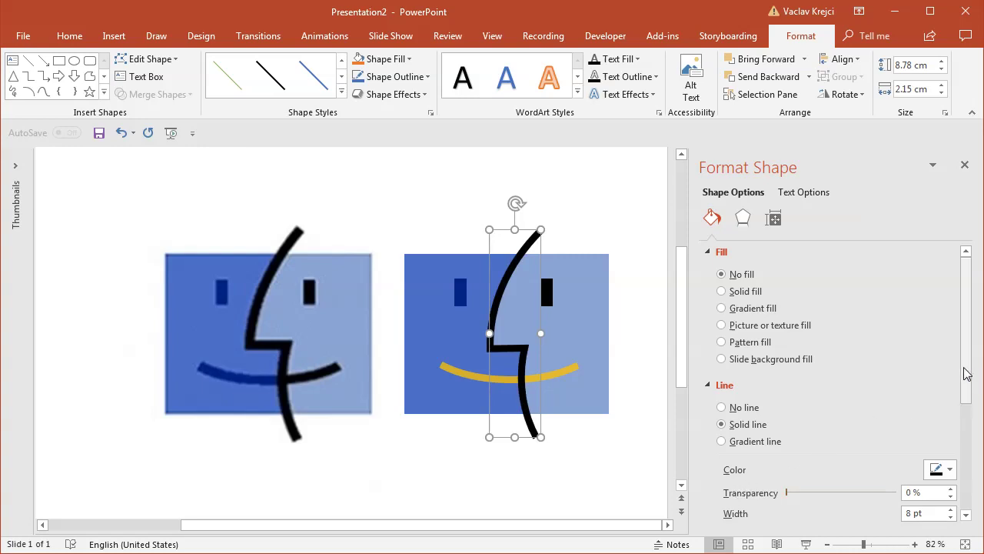
{"action": "left_click_drag", "start_coordinate": [962, 374], "coordinate": [949, 438]}
{"action": "left_click", "coordinate": [914, 400]}
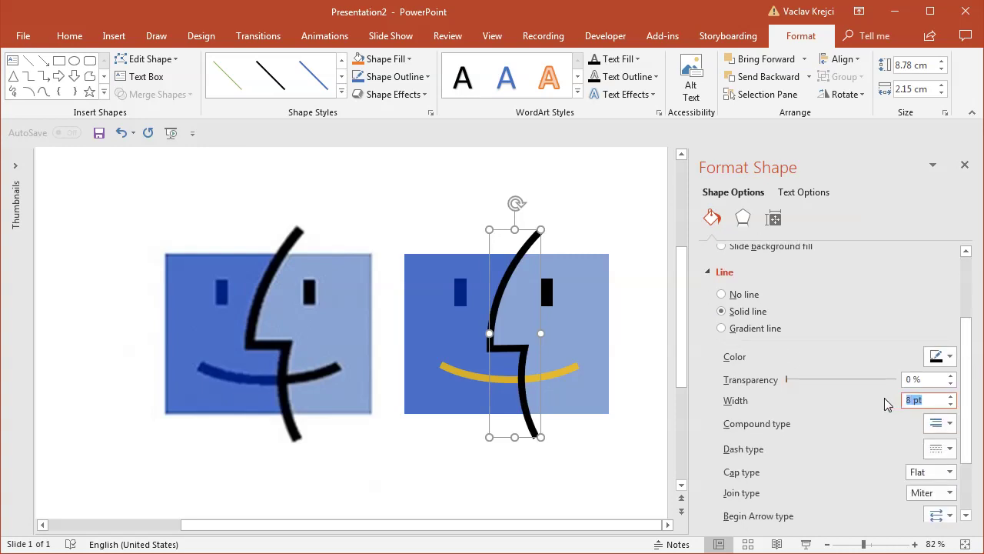
{"action": "type", "text": "10"}
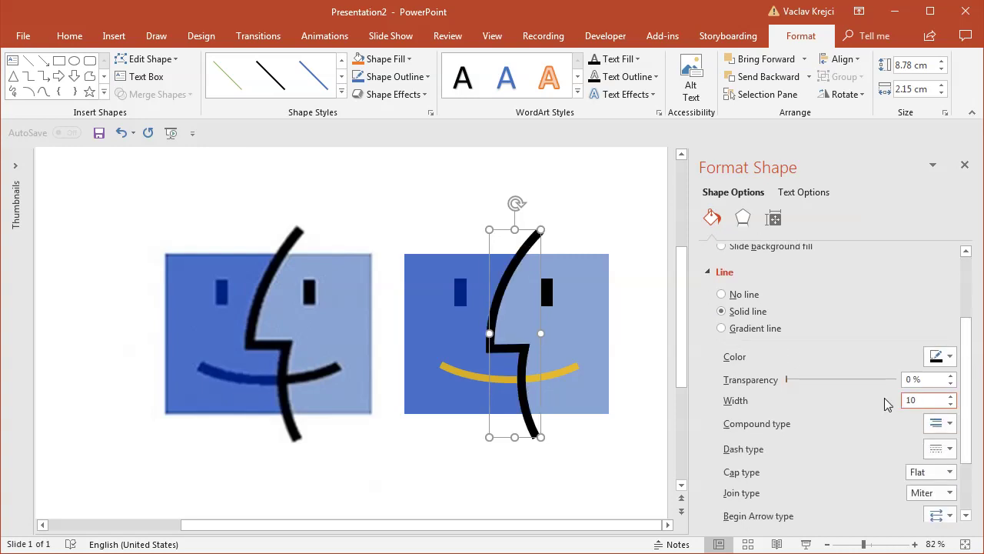
{"action": "key", "text": "Up"}
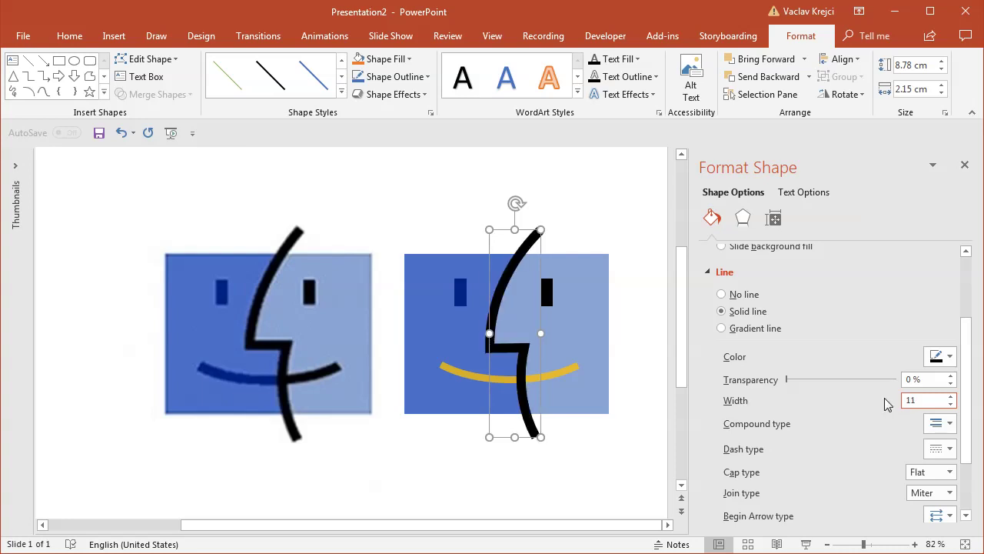
Step: Thicken the yellow smile's outline to 11 pt
{"action": "left_click", "coordinate": [567, 372]}
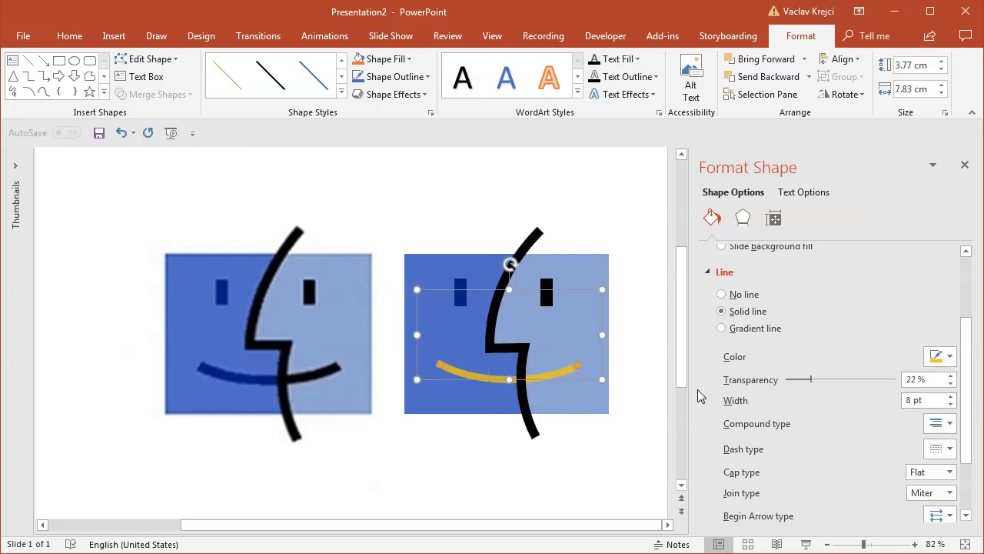
{"action": "left_click", "coordinate": [902, 400]}
{"action": "type", "text": "11"}
{"action": "key", "text": "Return"}
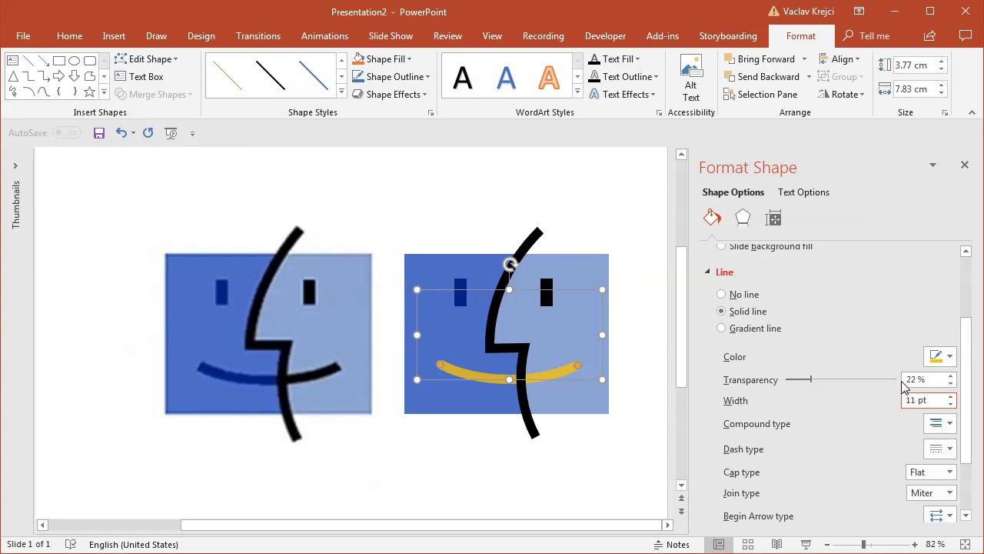
Step: Make the smile black and overlay a duplicate coloured the reference's dark blue
{"action": "left_click", "coordinate": [940, 356]}
{"action": "left_click", "coordinate": [944, 401]}
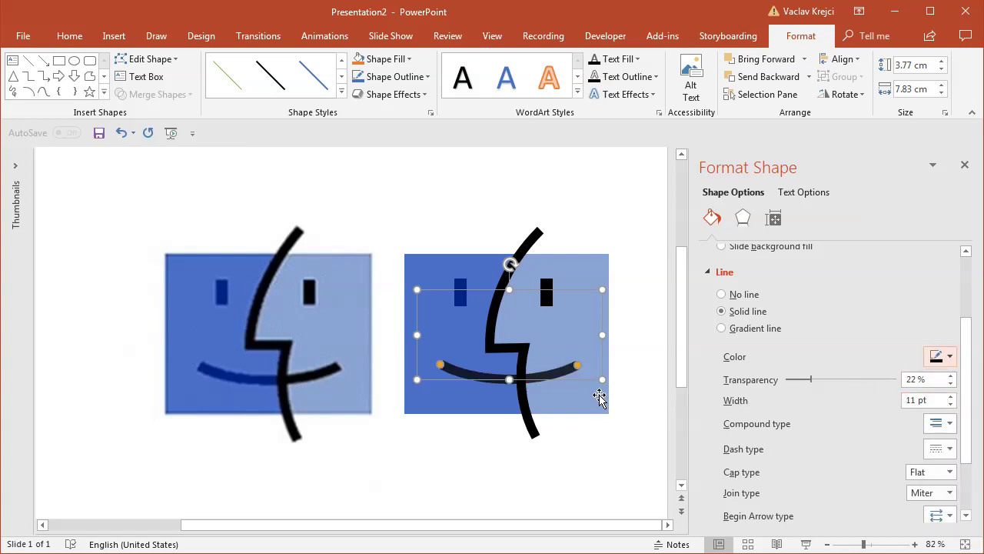
{"action": "key", "text": "ctrl+v"}
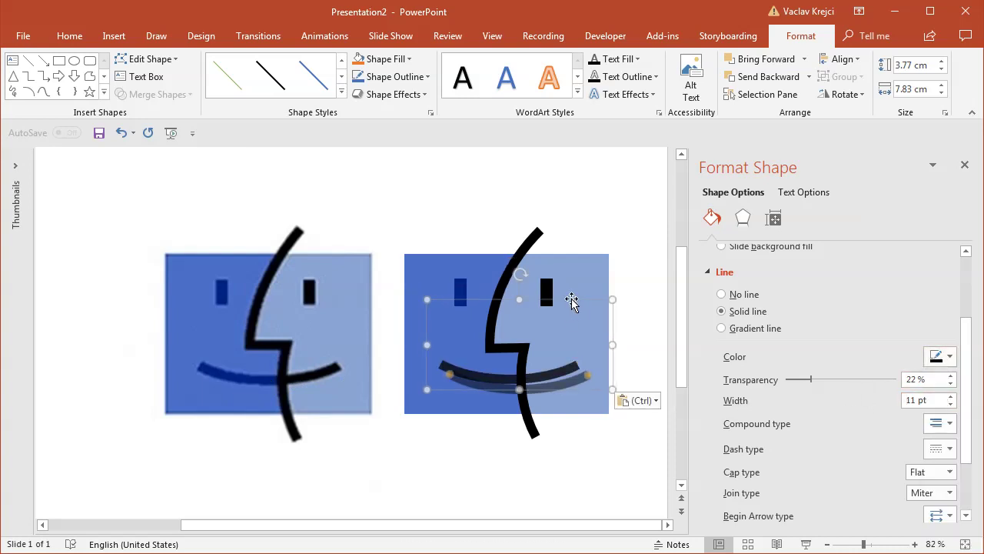
{"action": "left_click_drag", "start_coordinate": [571, 300], "coordinate": [561, 287]}
{"action": "left_click", "coordinate": [938, 360]}
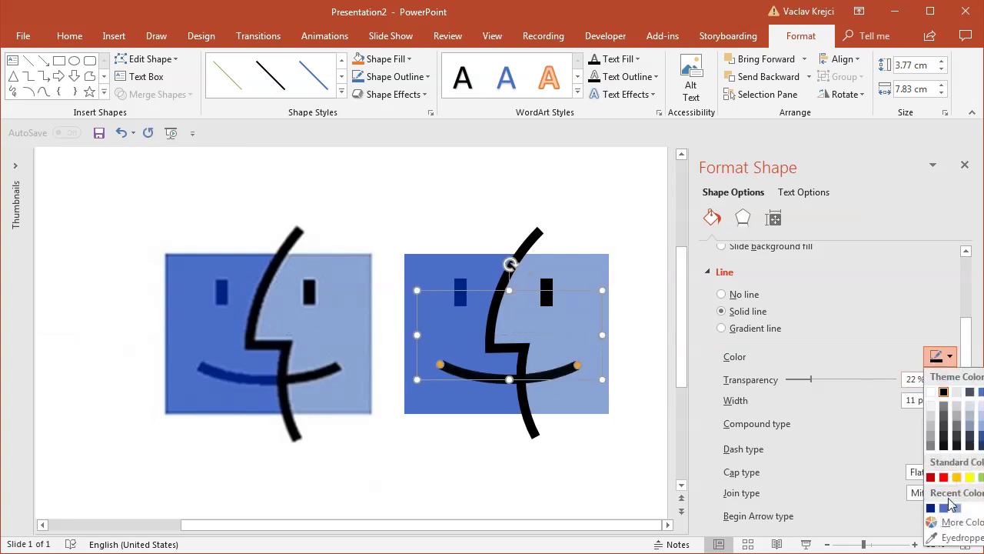
{"action": "left_click", "coordinate": [951, 539]}
{"action": "left_click", "coordinate": [238, 372]}
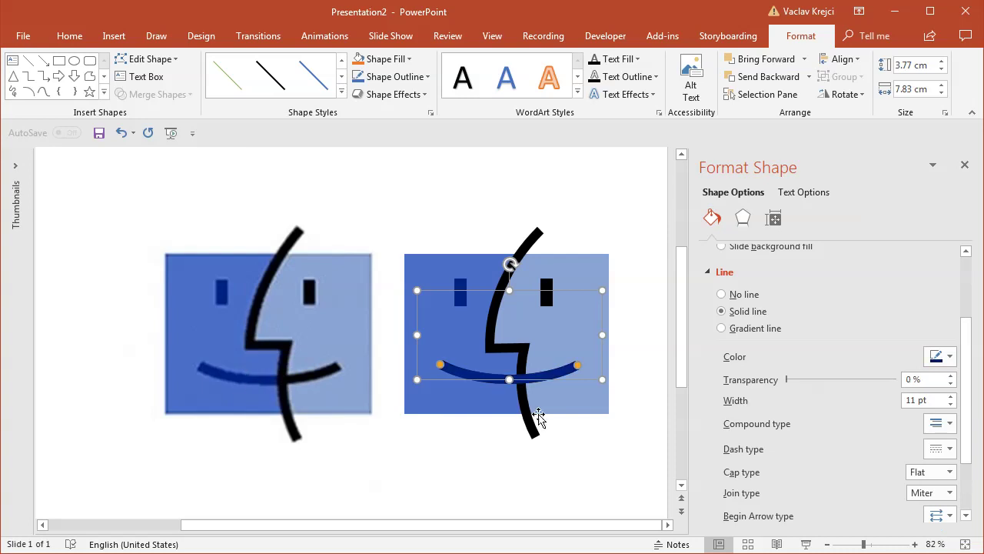
Step: Bring the black profile line in front of the smile
{"action": "key", "text": "Escape"}
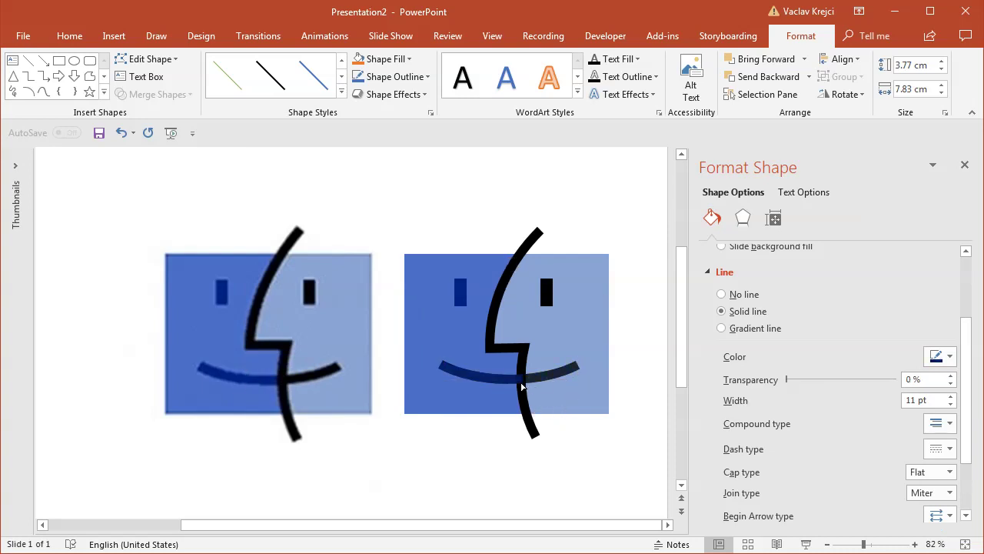
{"action": "left_click", "coordinate": [522, 385]}
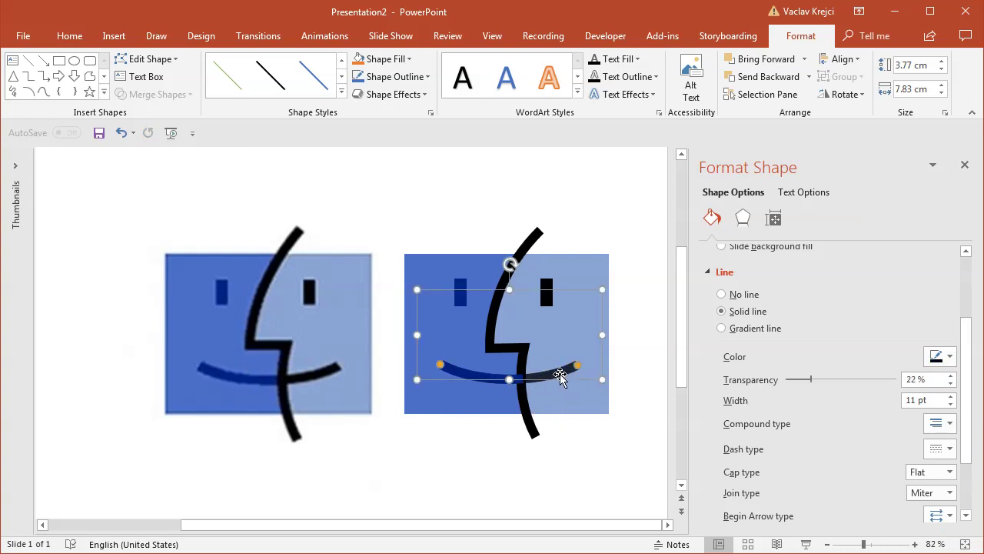
{"action": "key", "text": "Escape"}
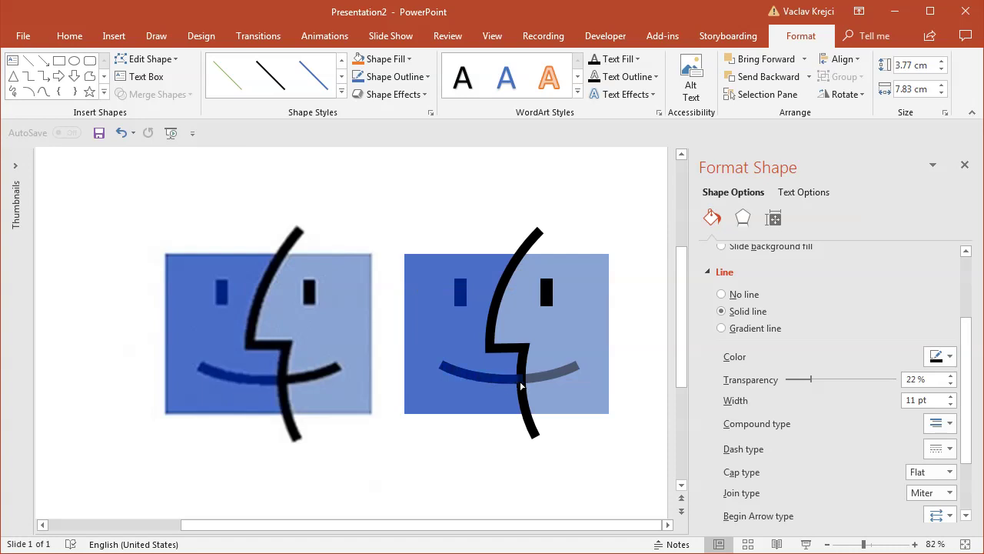
{"action": "left_click", "coordinate": [522, 384]}
{"action": "left_click", "coordinate": [492, 340]}
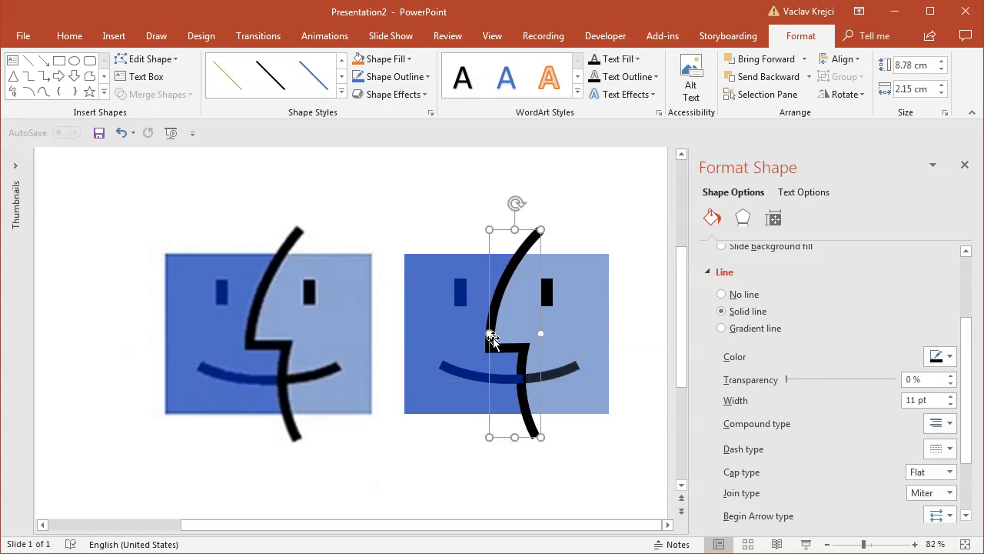
{"action": "right_click", "coordinate": [493, 338]}
{"action": "left_click", "coordinate": [548, 483]}
Step: Zoom out to 55%, shift the reference picture left and move the recreated face beside it
{"action": "left_click", "coordinate": [593, 447]}
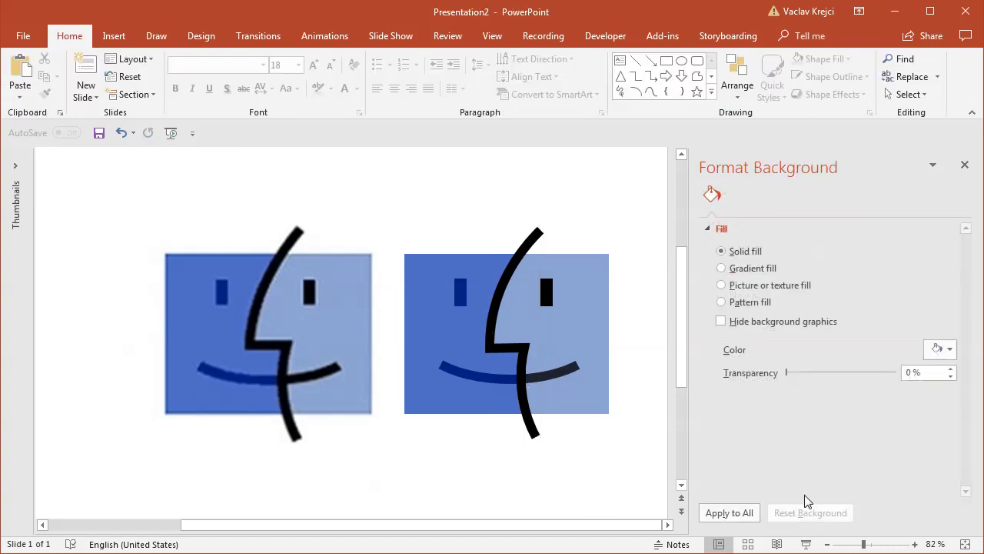
{"action": "left_click_drag", "start_coordinate": [862, 538], "coordinate": [853, 538]}
{"action": "left_click_drag", "start_coordinate": [355, 335], "coordinate": [235, 334]}
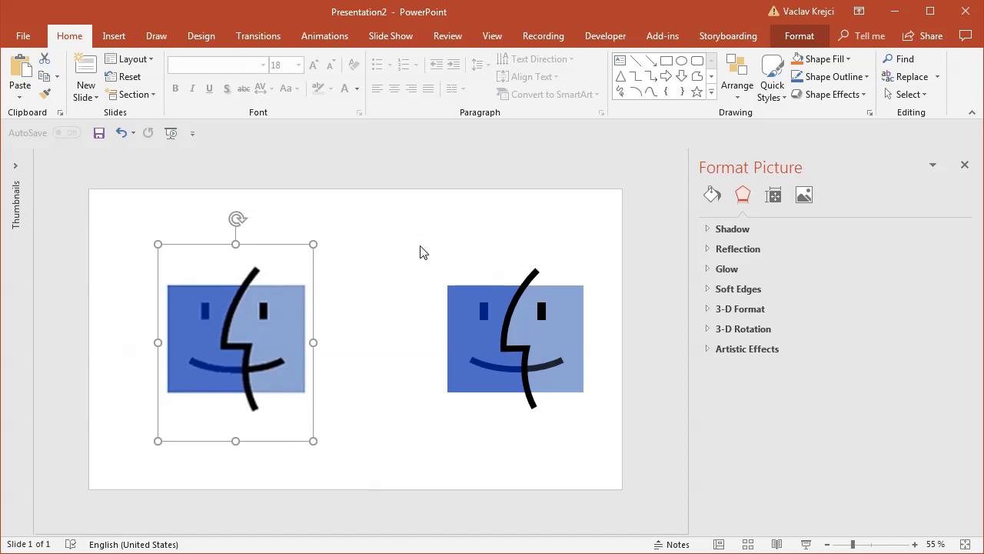
{"action": "left_click_drag", "start_coordinate": [406, 231], "coordinate": [661, 449]}
{"action": "left_click_drag", "start_coordinate": [554, 340], "coordinate": [501, 340]}
{"action": "left_click", "coordinate": [569, 307]}
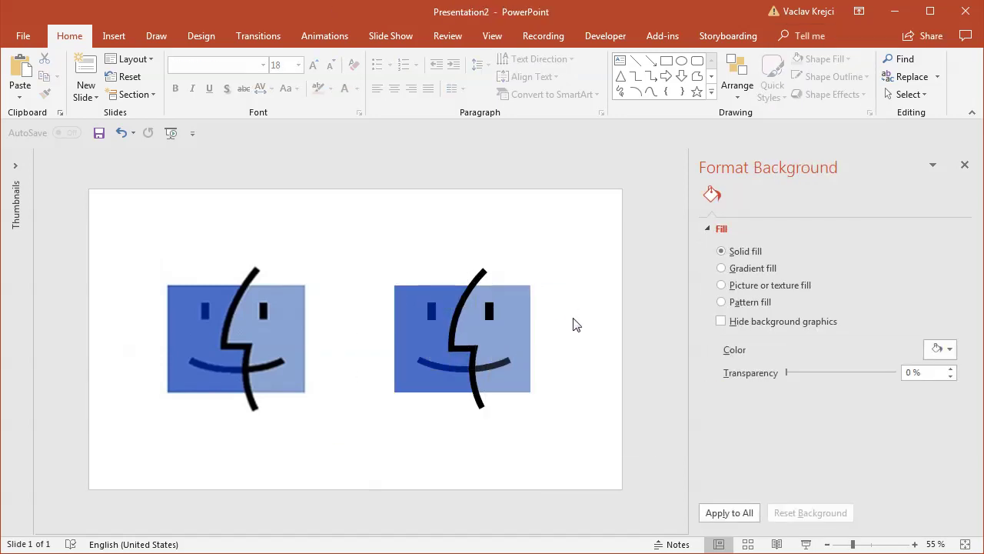